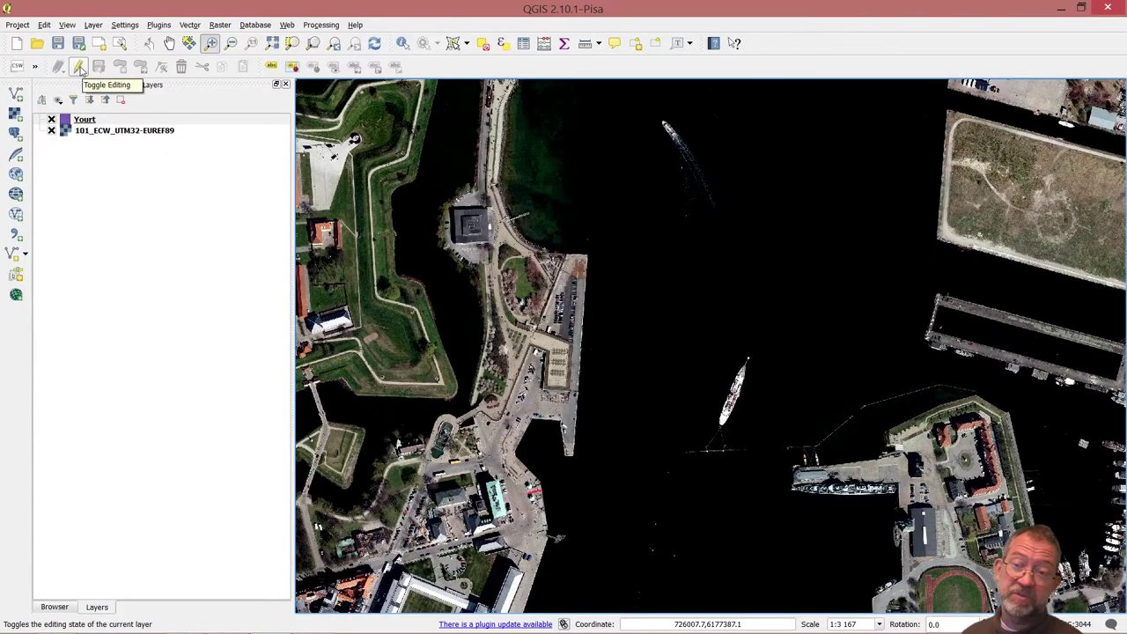
Turn on Toggle Editing for the Yourt layer, then switch to the Step 4 slide
right_click(94, 118)
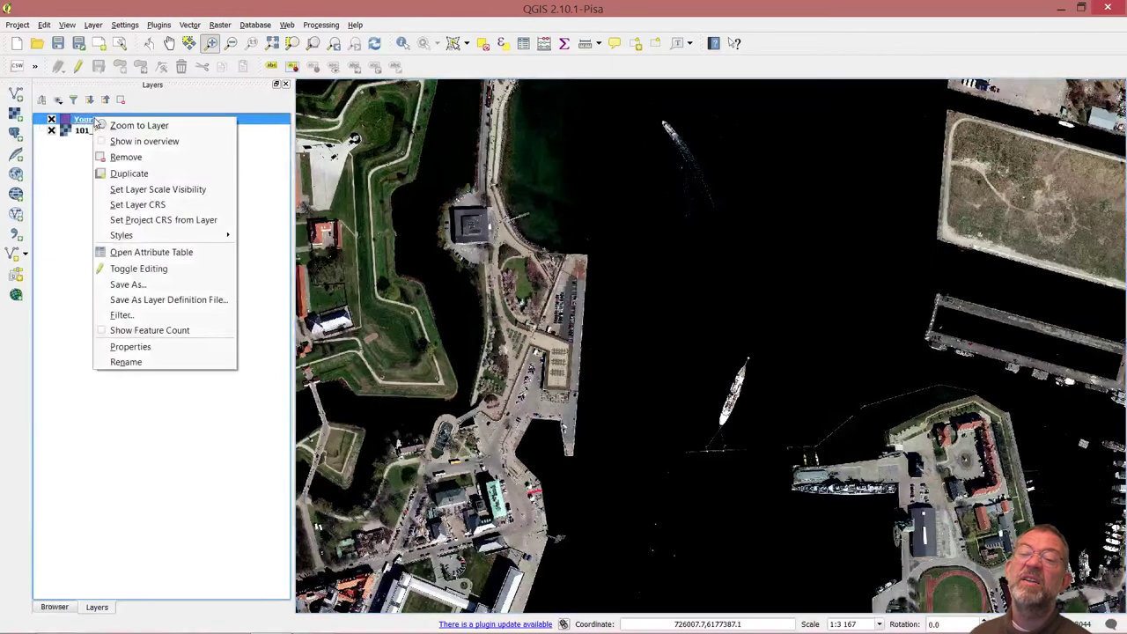
left_click(139, 269)
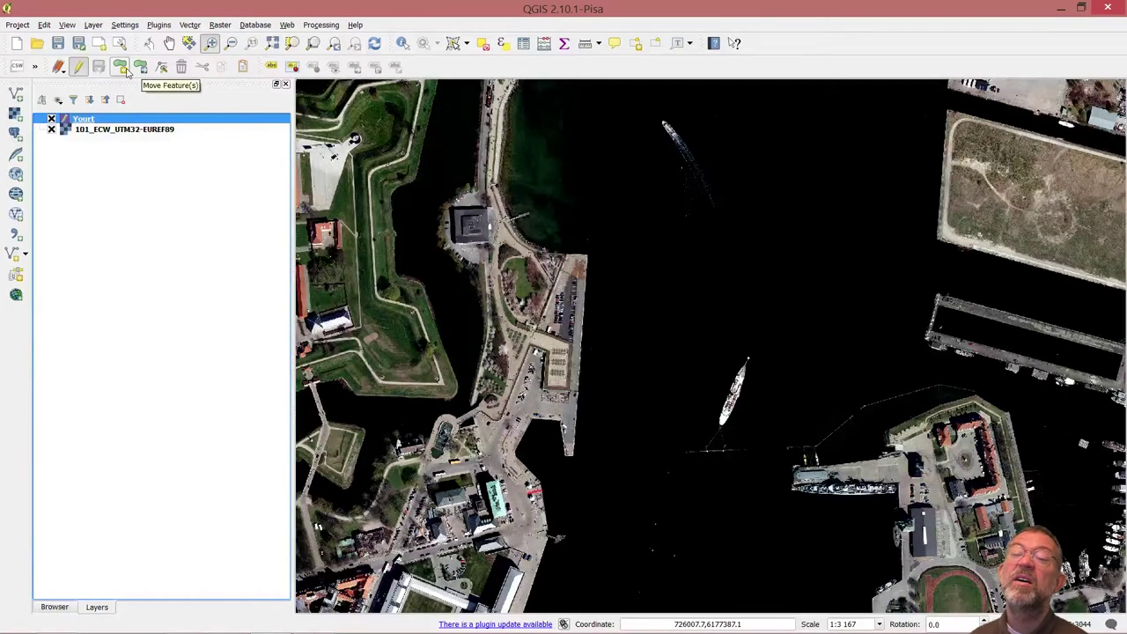
key("alt+Tab")
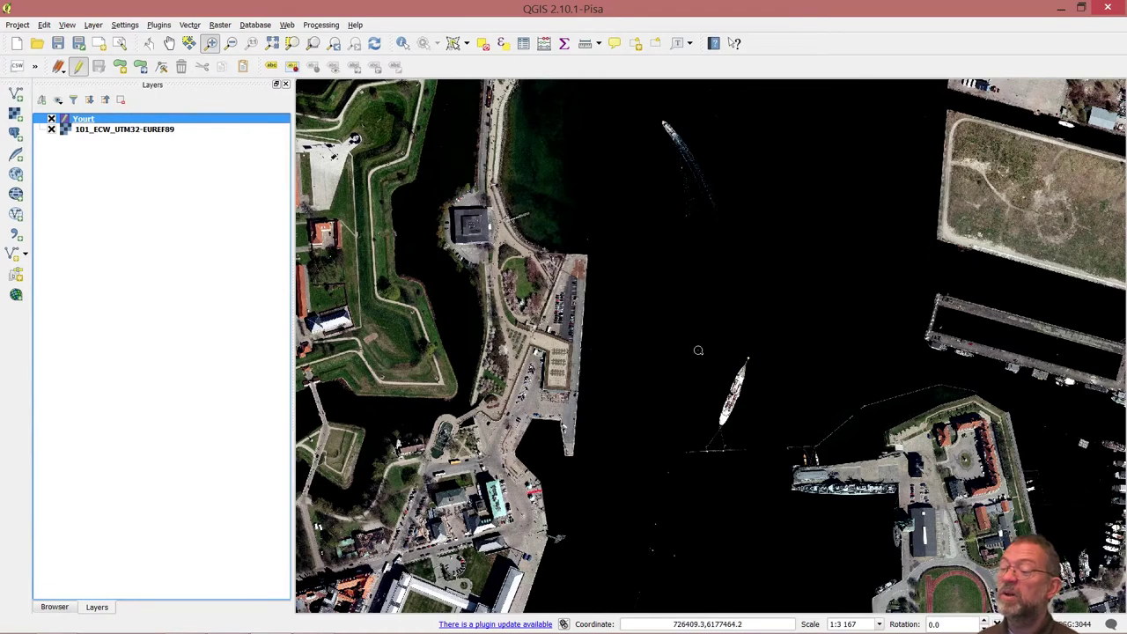
Zoom in on the white ship, refresh the map, and activate Add Feature
left_click_drag(697, 343, 764, 446)
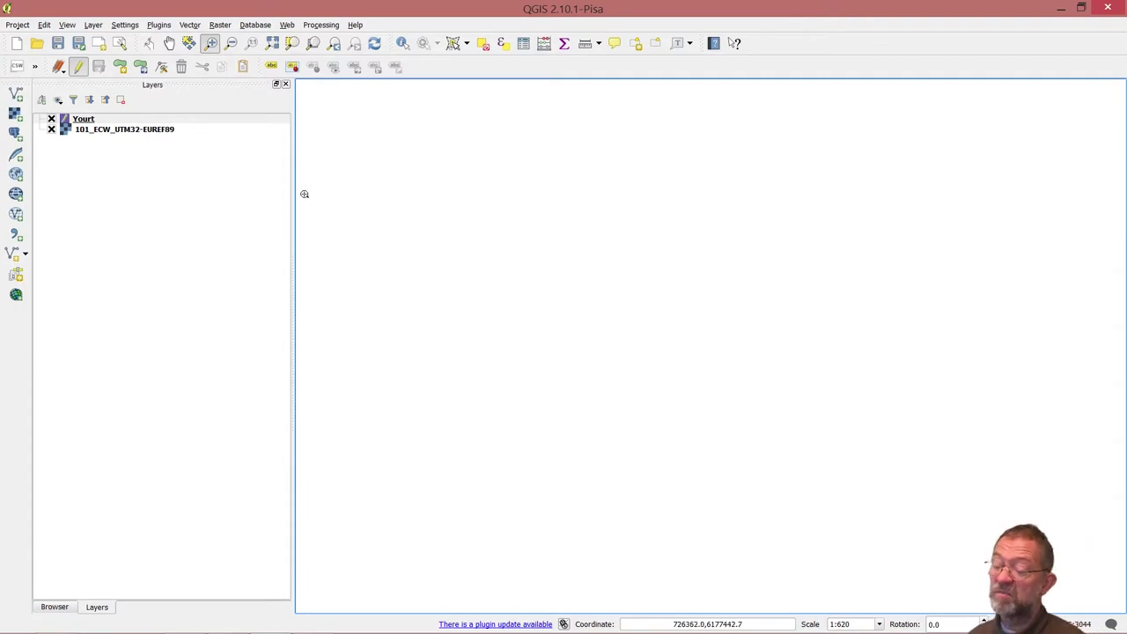
left_click(374, 43)
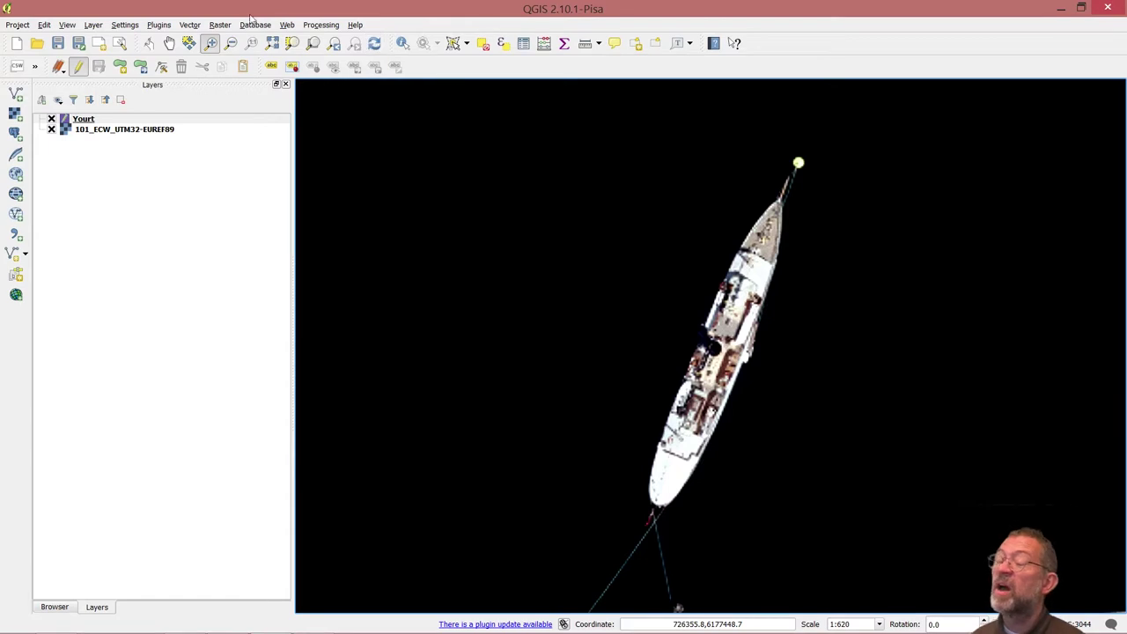
left_click(122, 70)
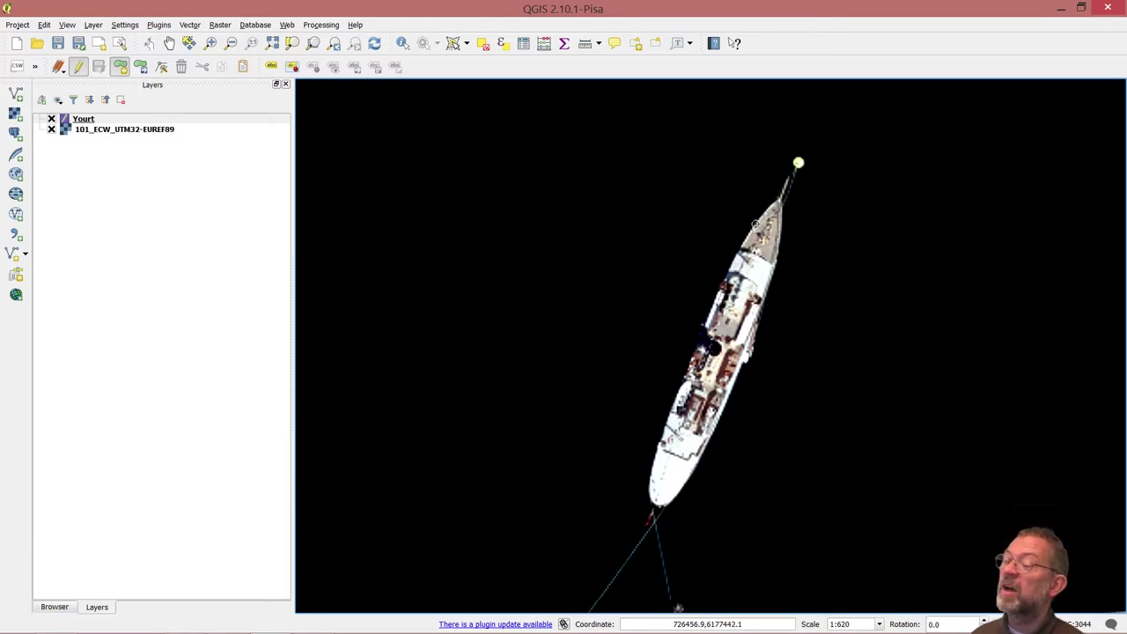
Place ten vertices from the ship's bow, down the hull's left side to the stern, then up the right side
left_click(778, 204)
left_click(742, 254)
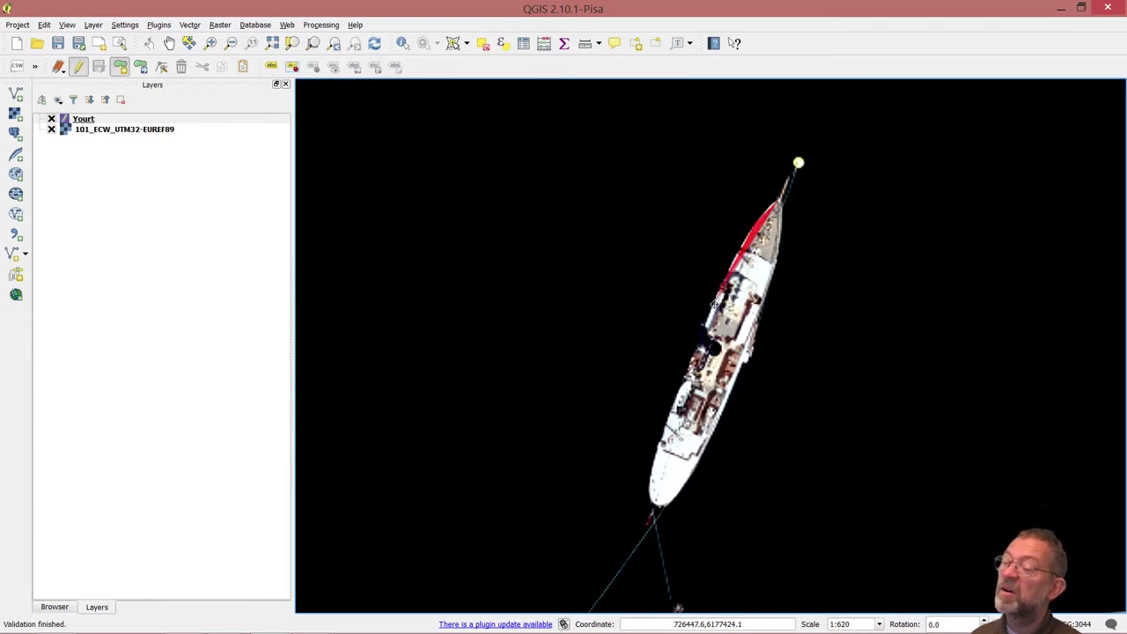
left_click(707, 328)
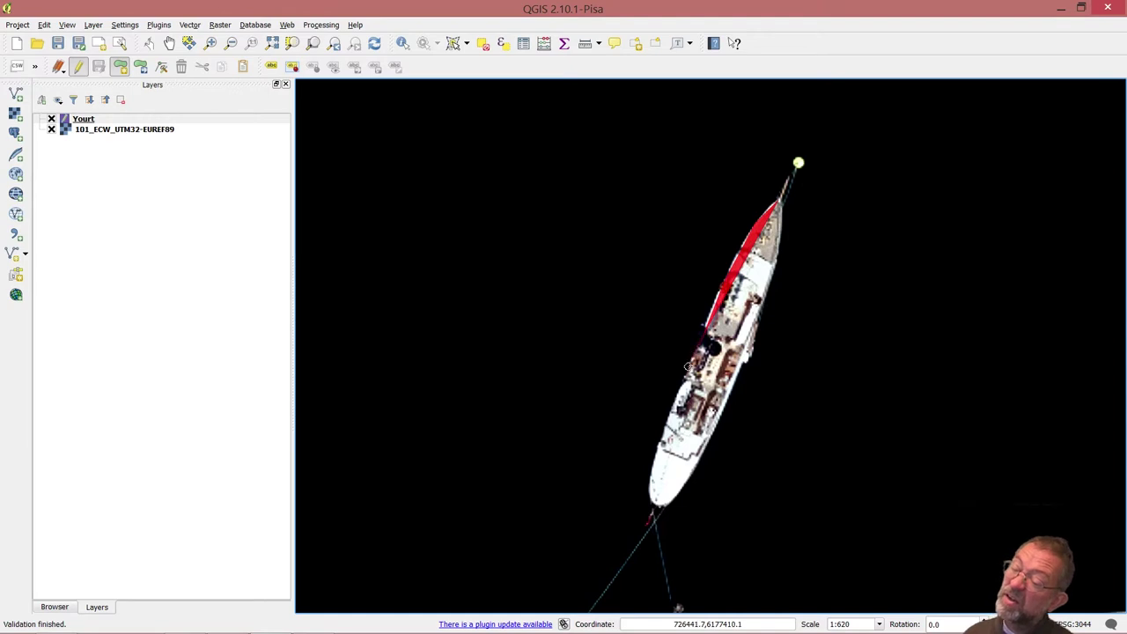
left_click(690, 366)
left_click(666, 413)
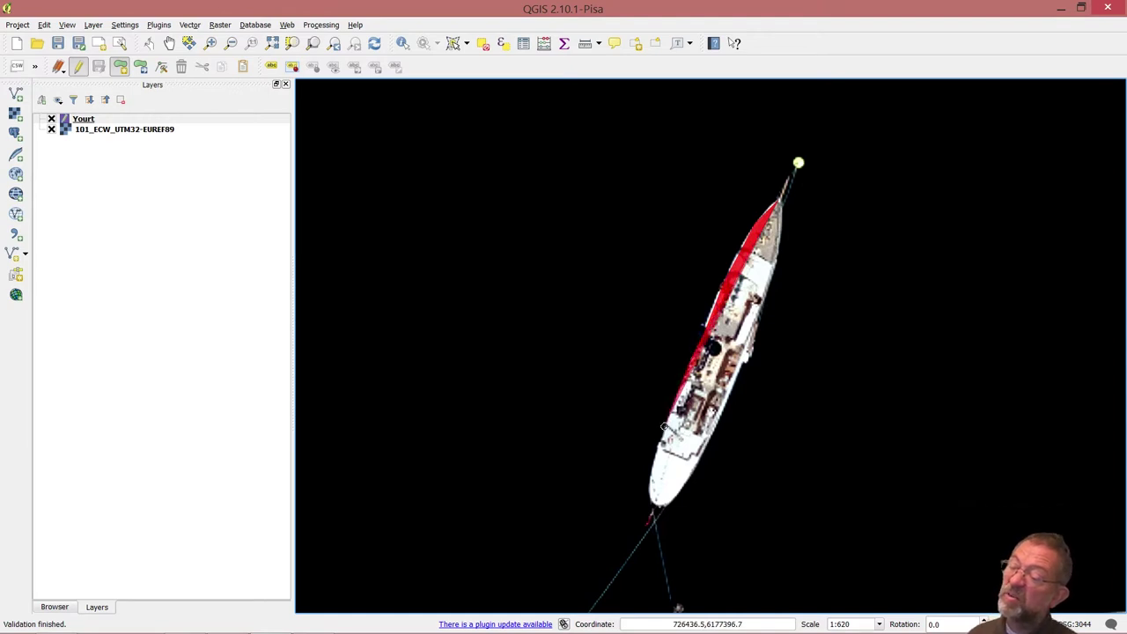
left_click(658, 442)
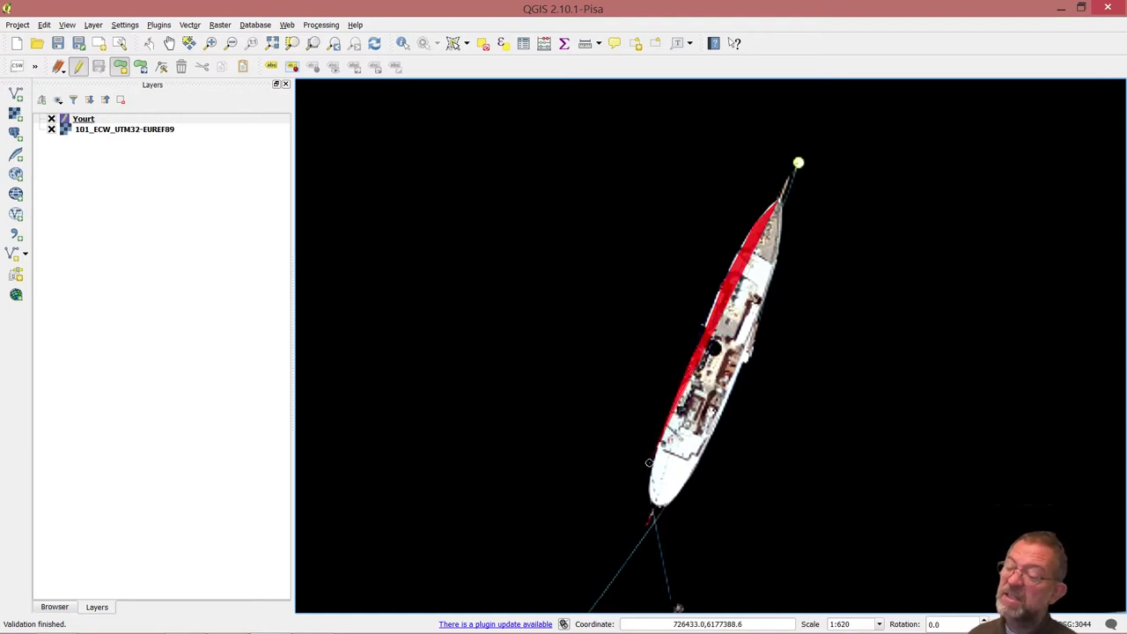
left_click(652, 473)
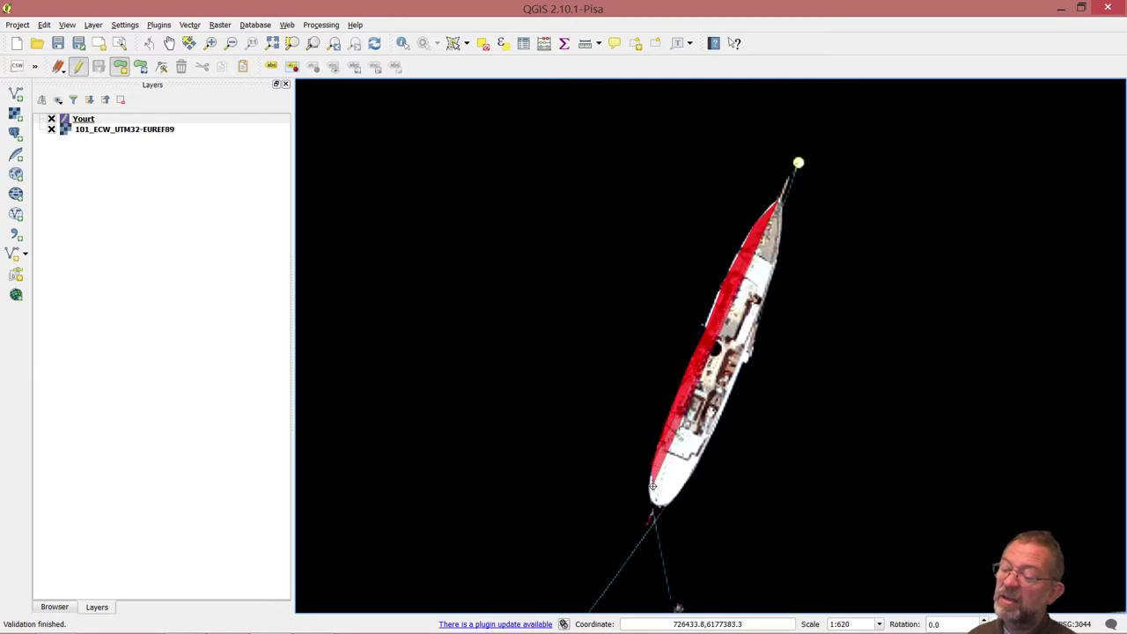
left_click(650, 494)
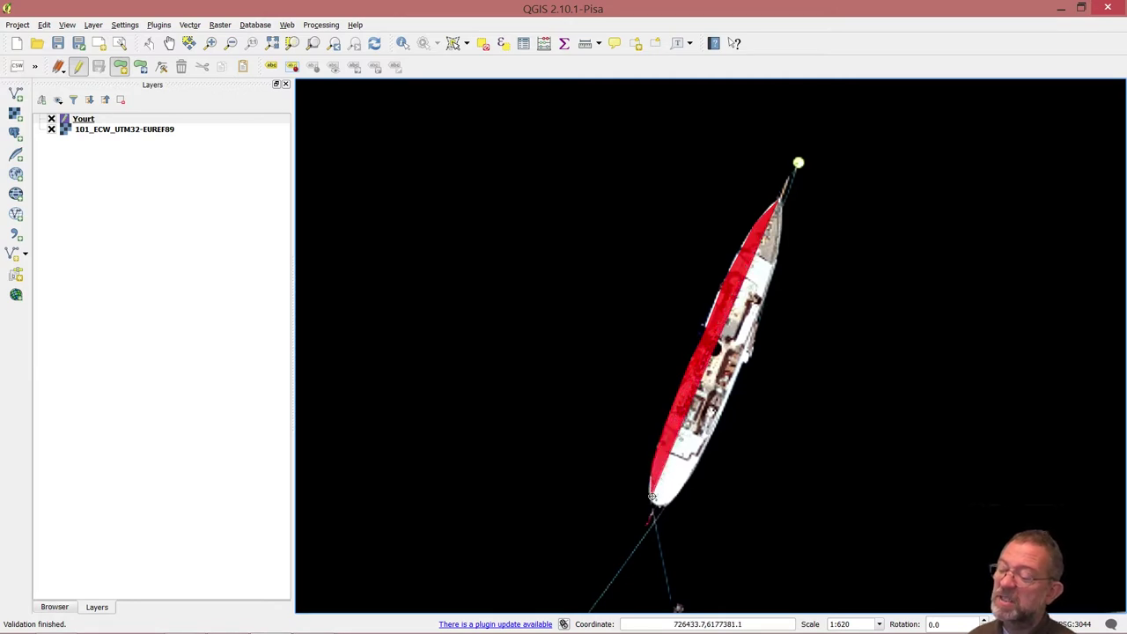
left_click(655, 506)
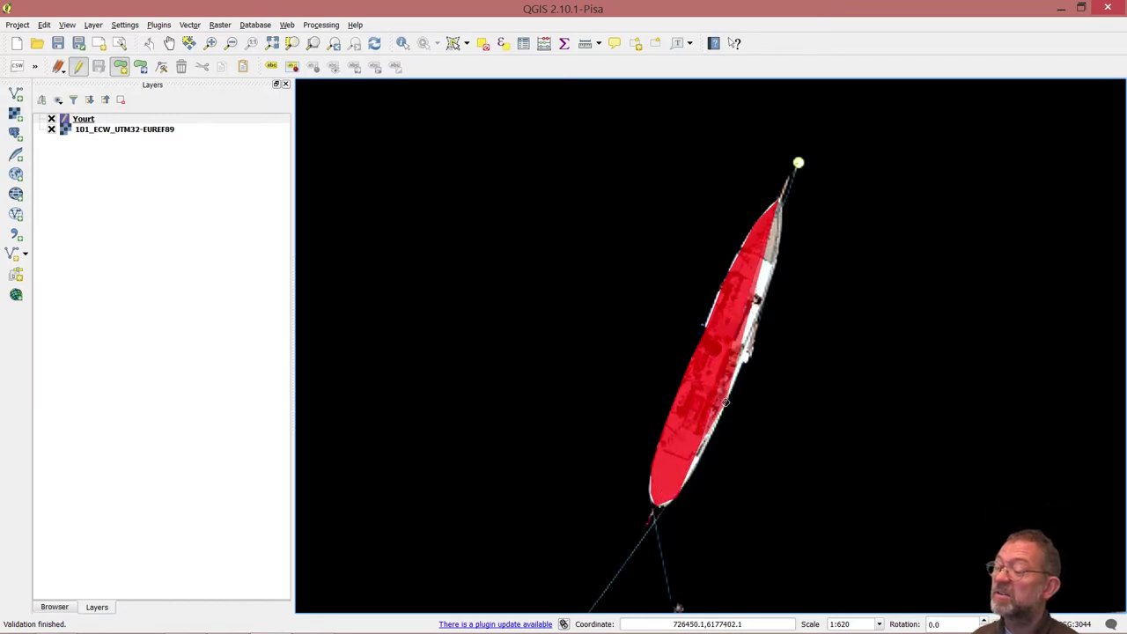
left_click(725, 408)
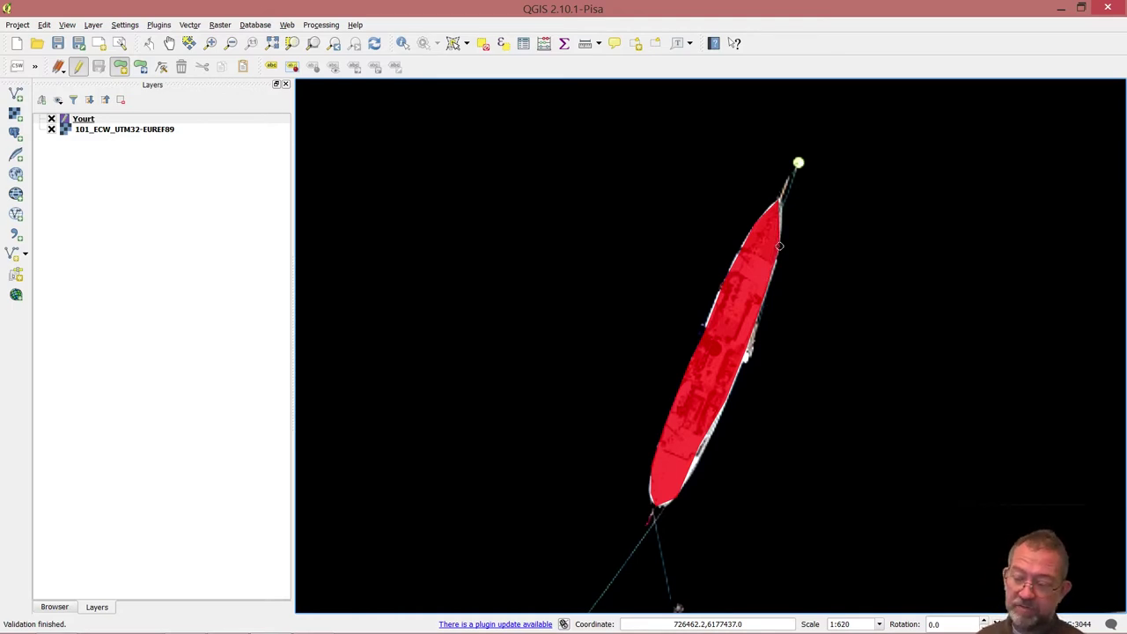
Finish the polygon and save it with id 1, Name Dannebrog, NO_canon 0 and Depth 6.2
right_click(780, 245)
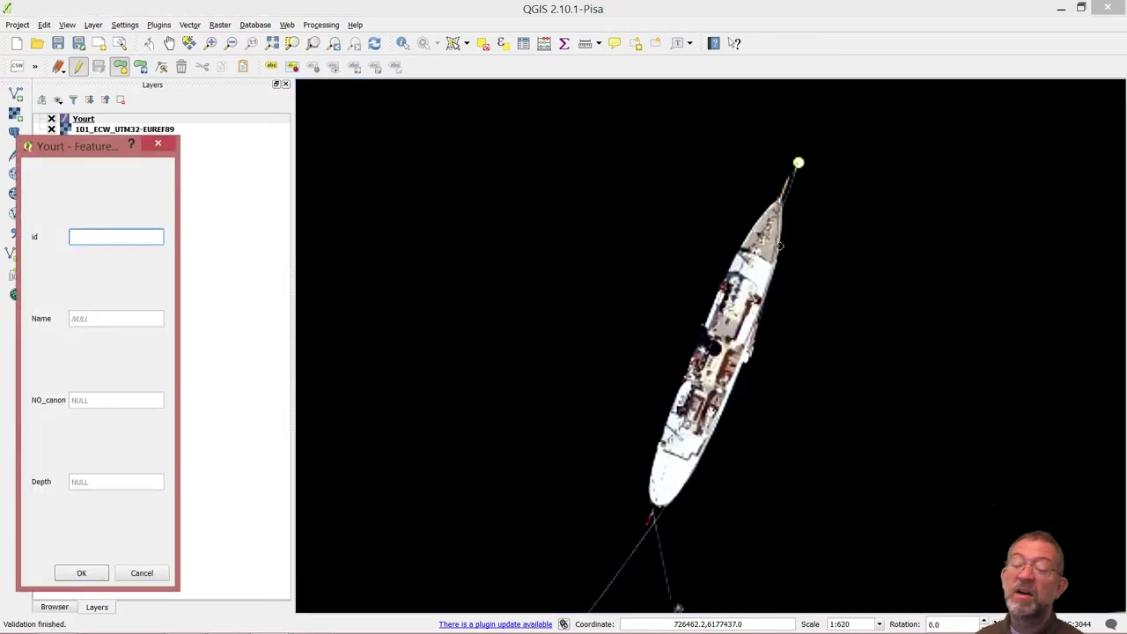
type("1")
left_click(111, 324)
type("D")
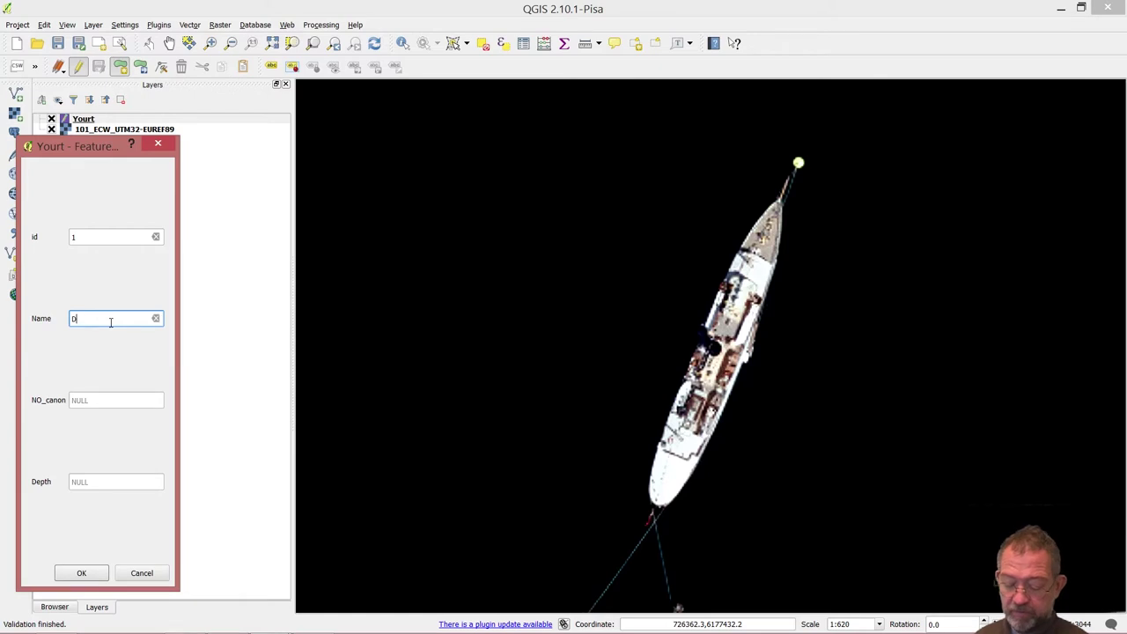
type("anneb")
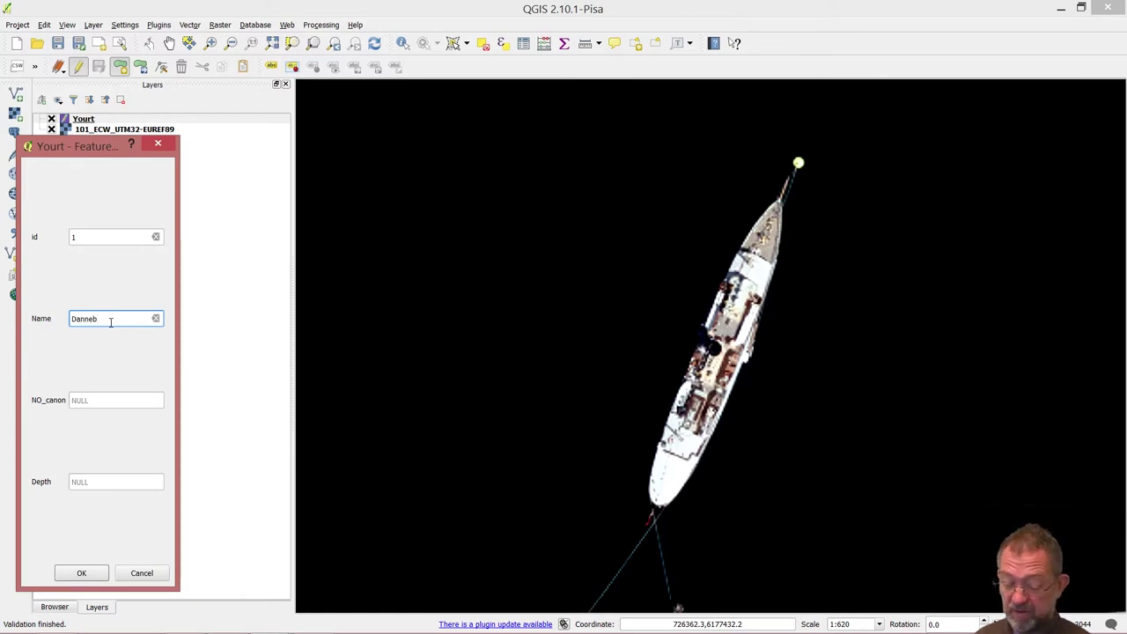
type("rog")
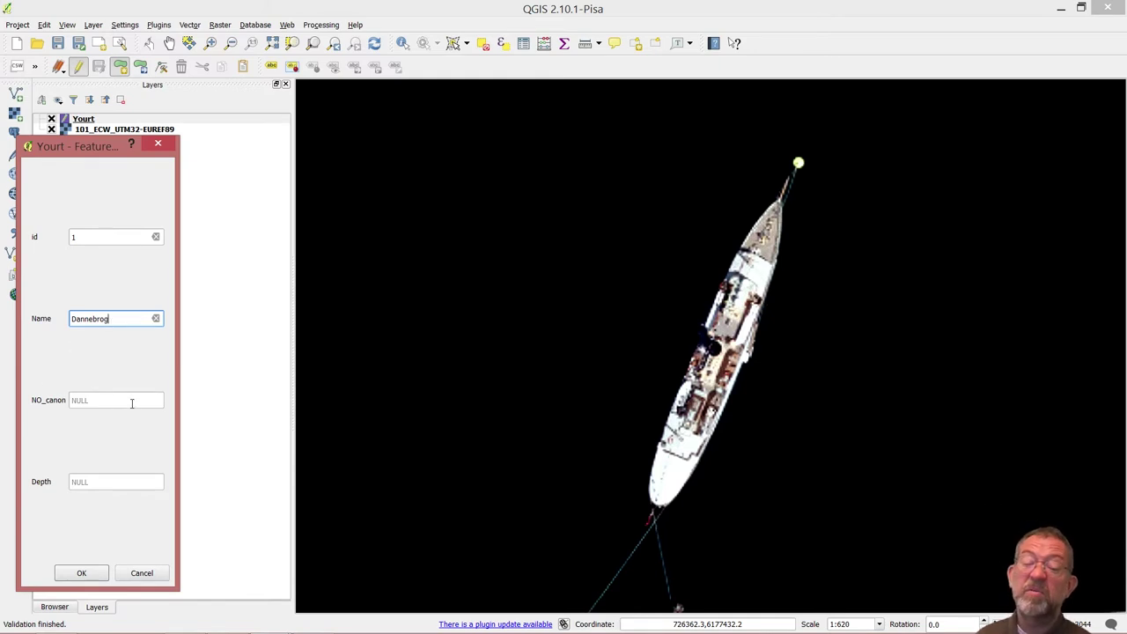
left_click(138, 399)
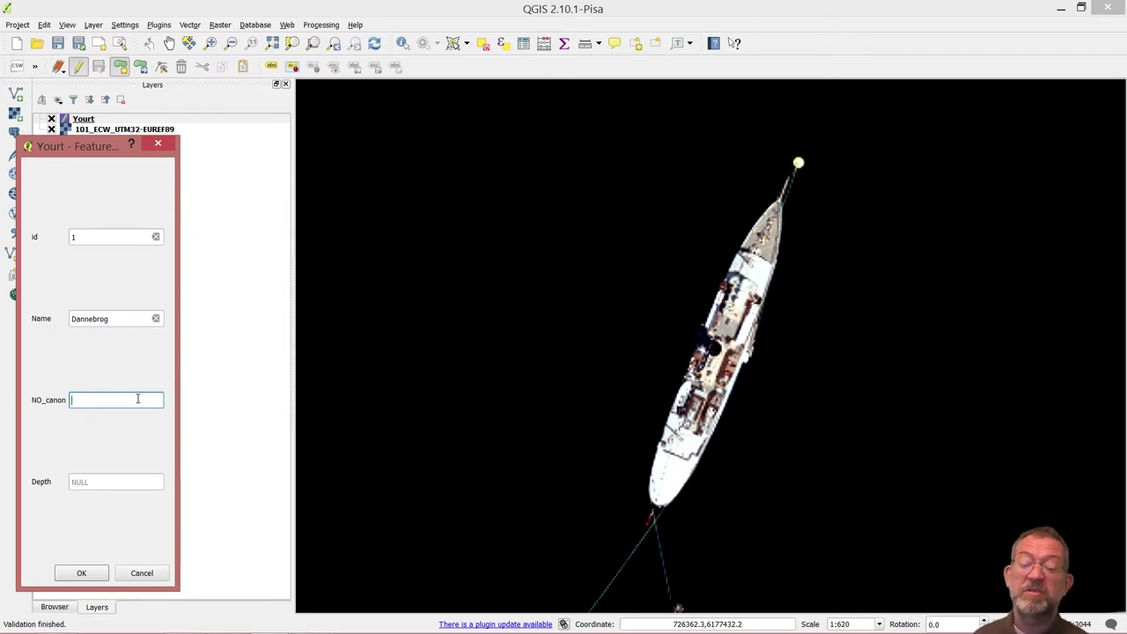
type("0")
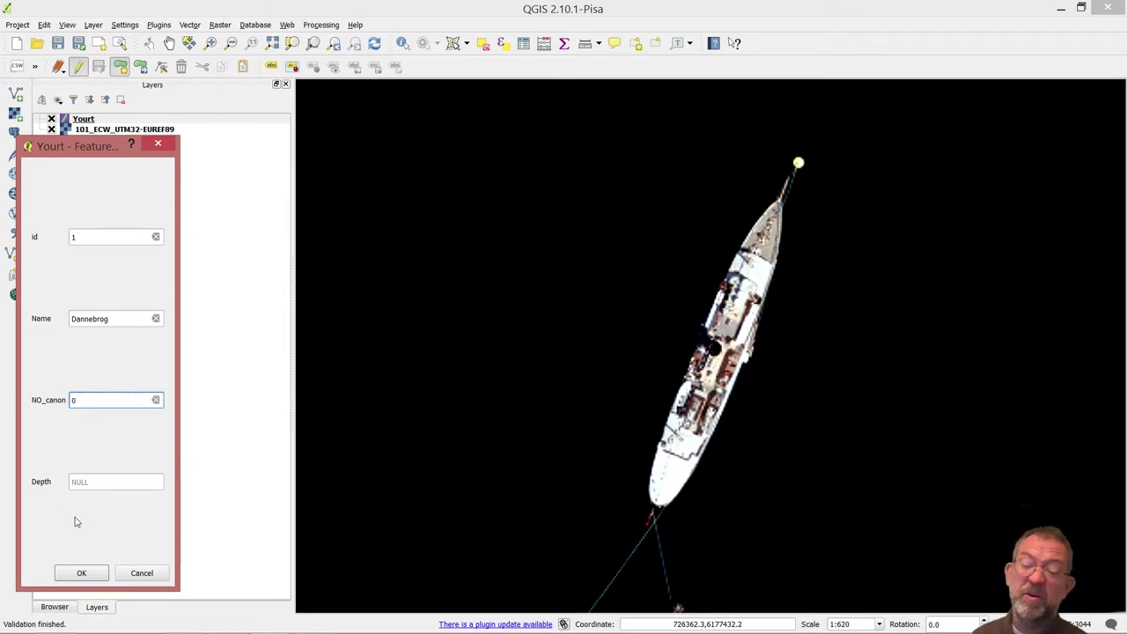
left_click(122, 480)
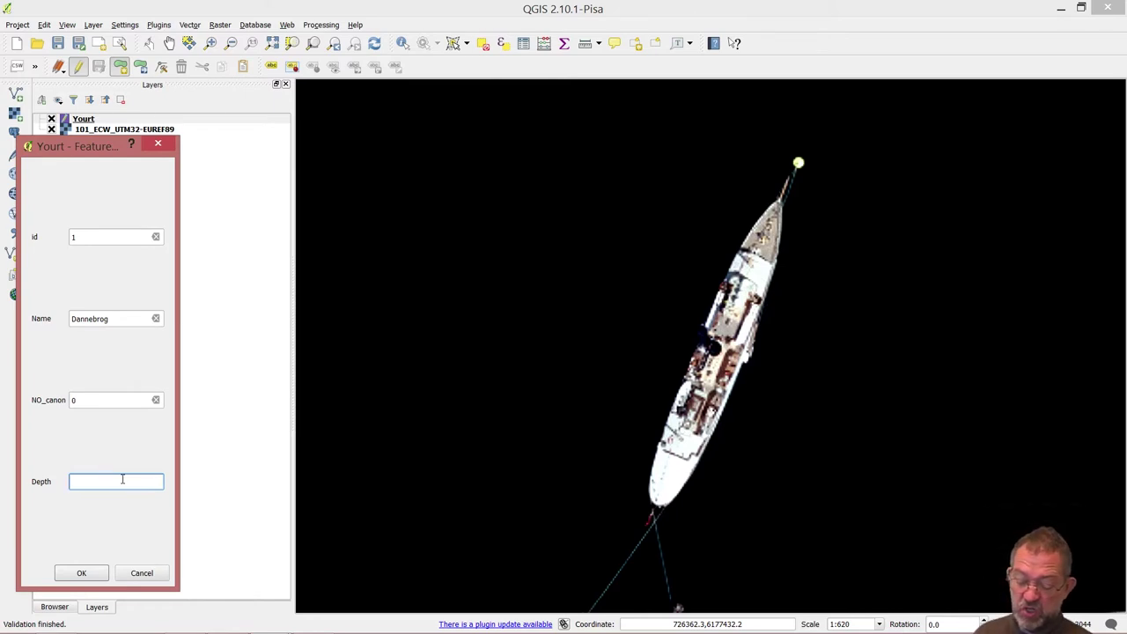
type("6")
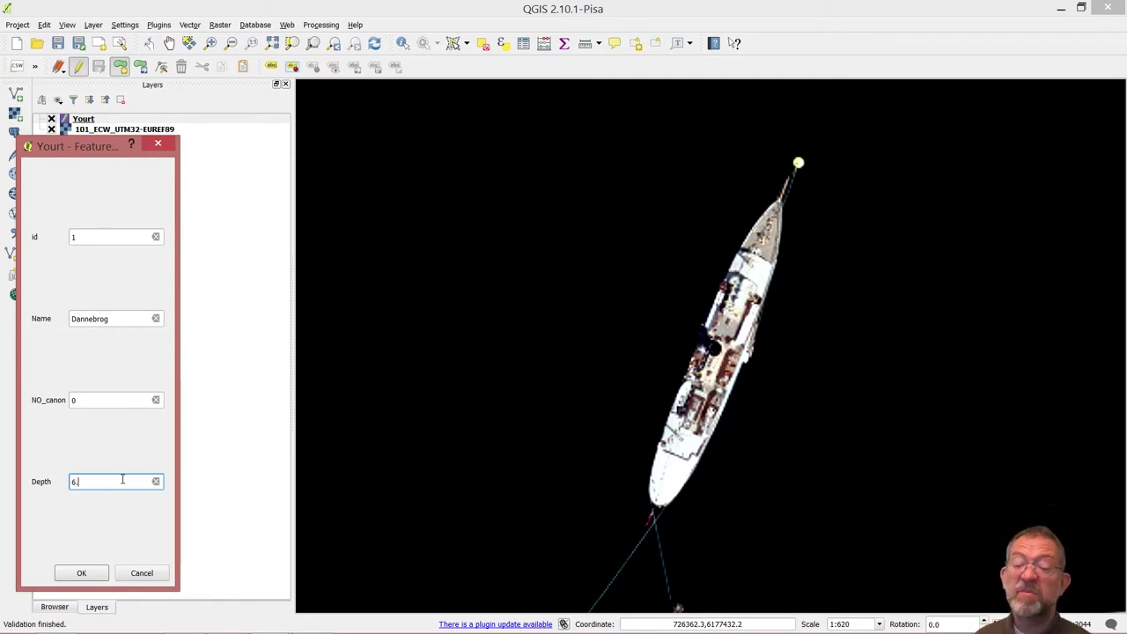
type(".2")
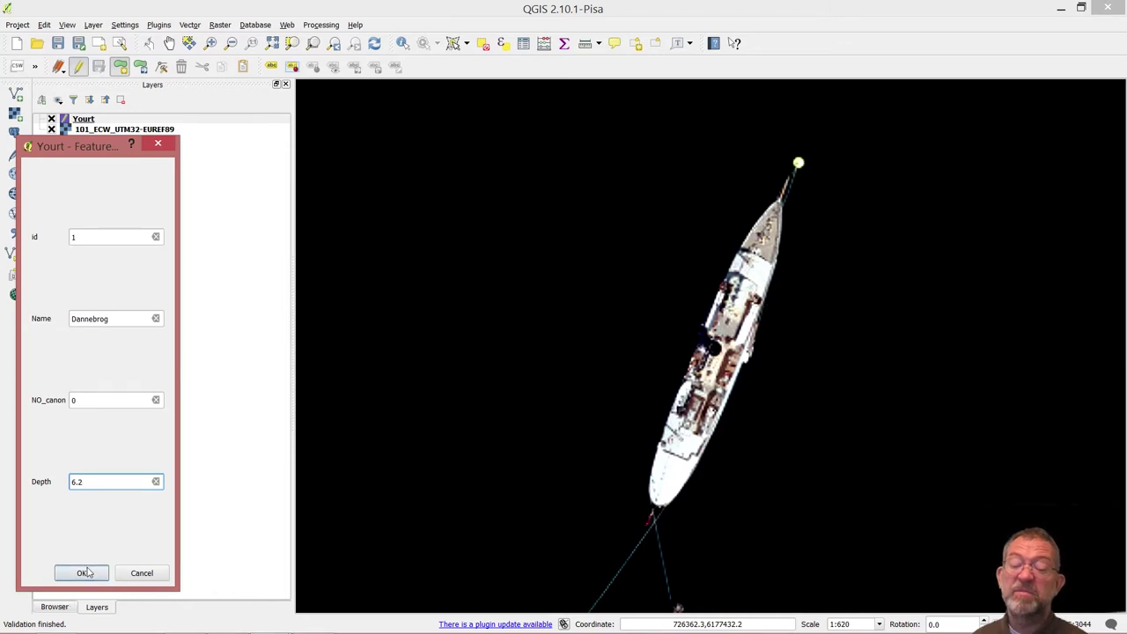
left_click(108, 398)
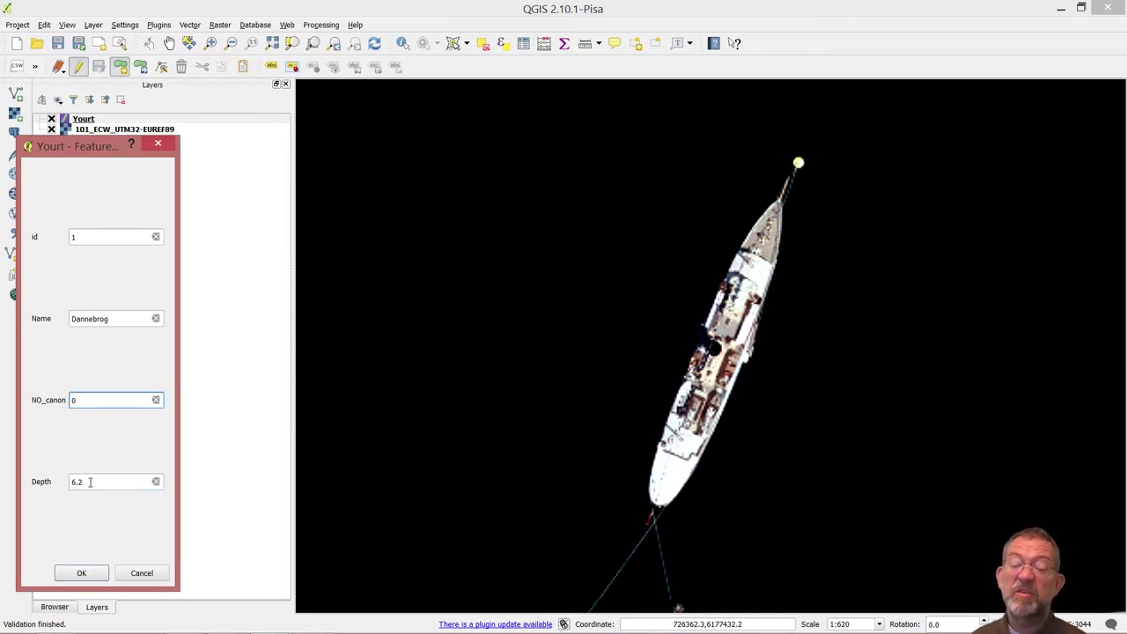
left_click(98, 574)
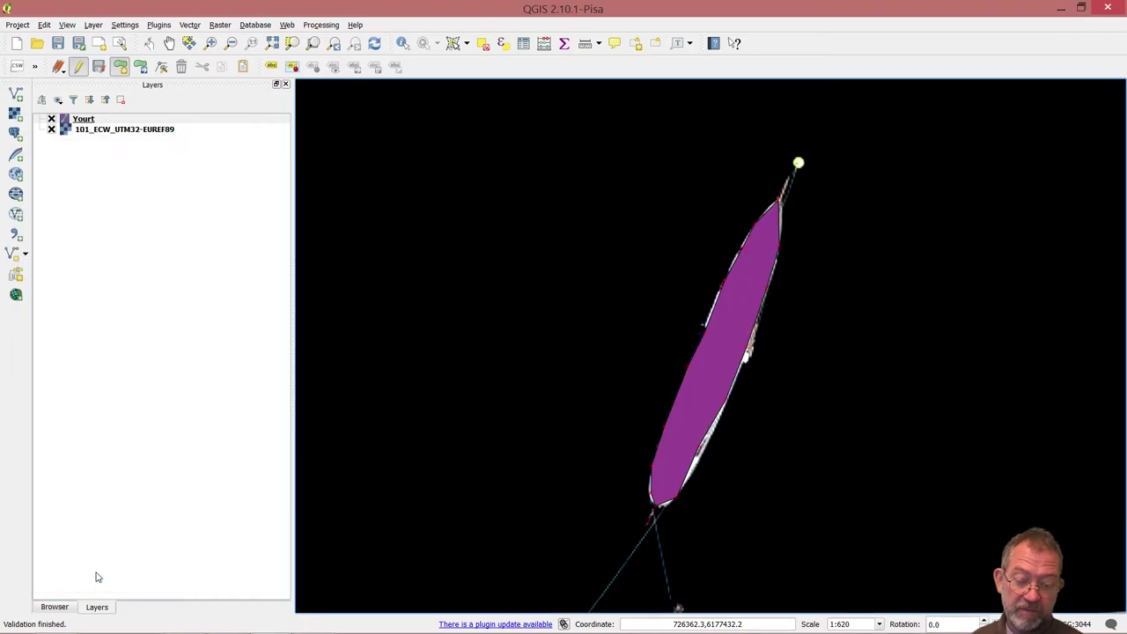
With the Node Tool, nudge vertex 11 and add a new vertex on the polygon's right edge
left_click(162, 70)
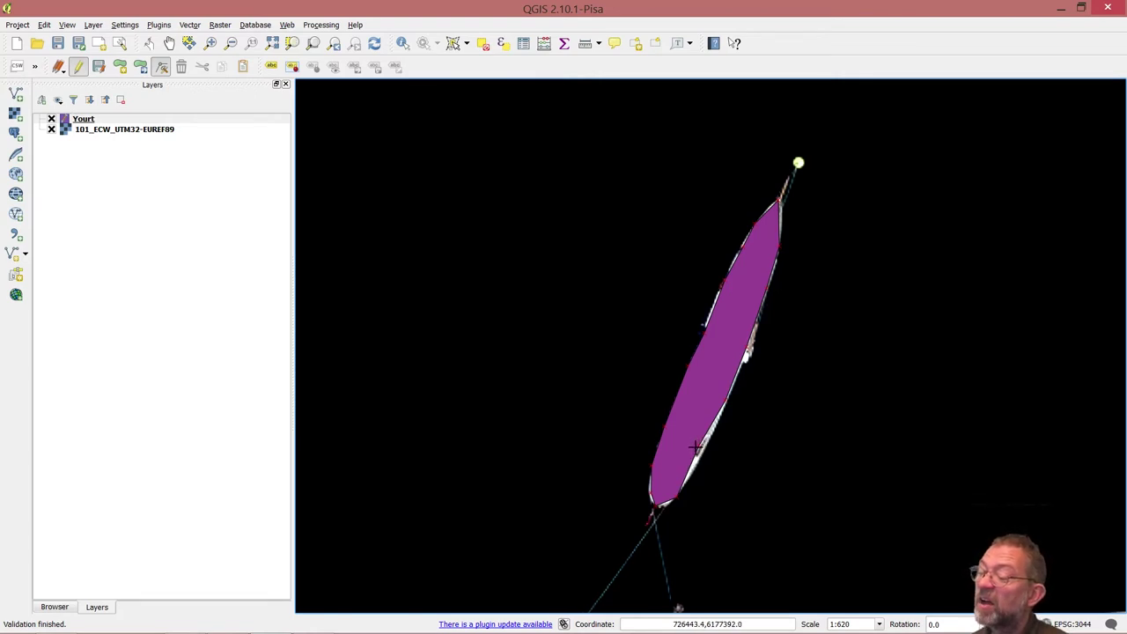
left_click(695, 446)
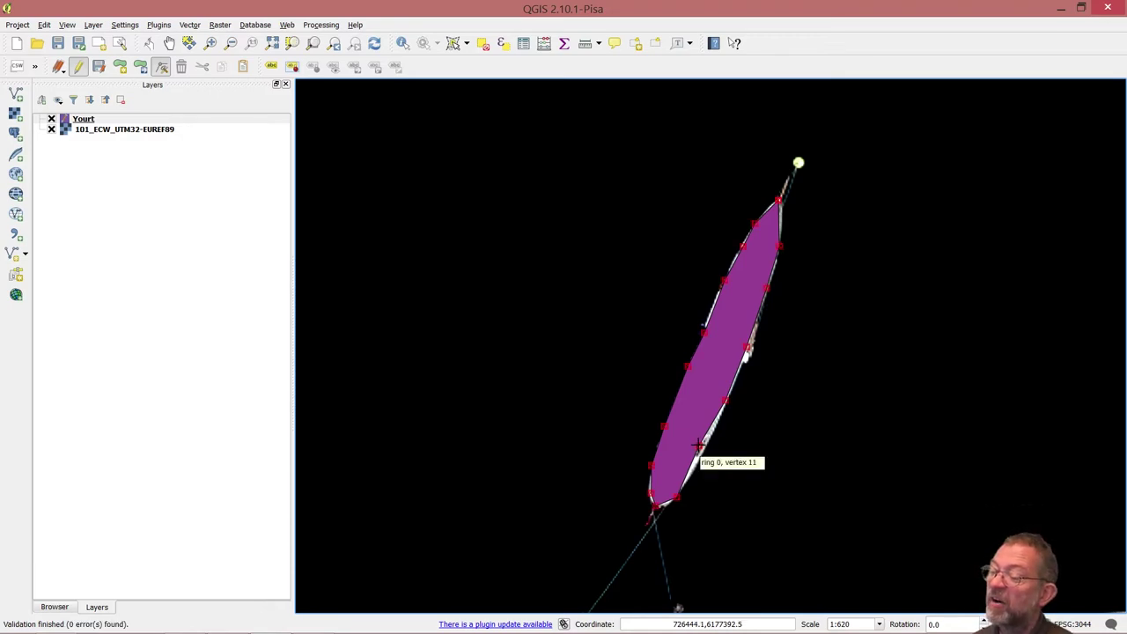
left_click(698, 447)
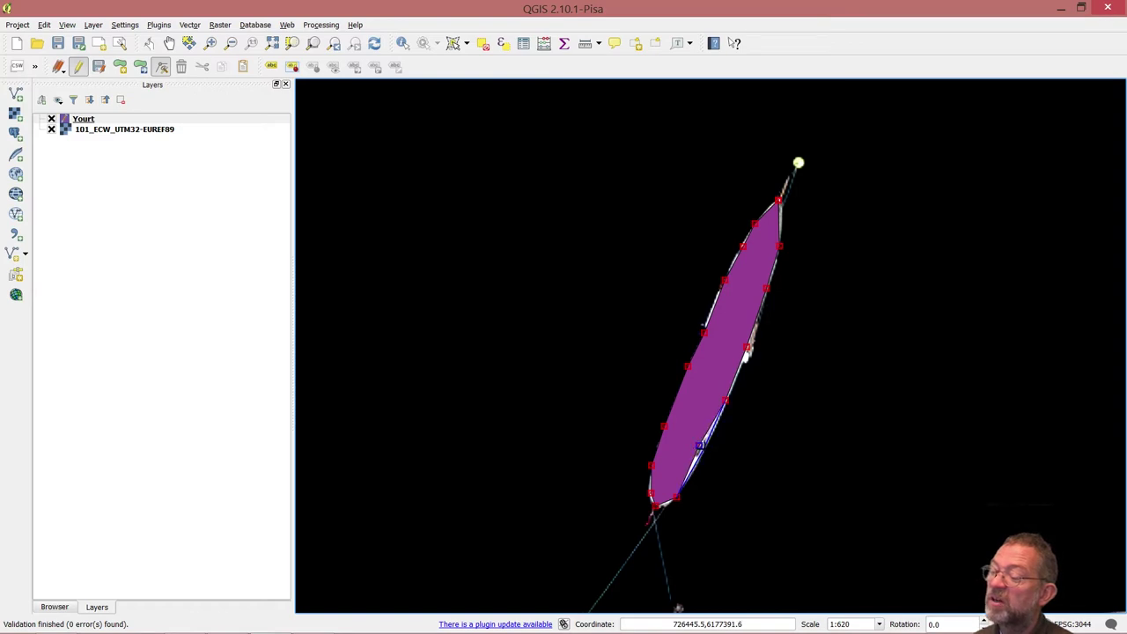
left_click_drag(699, 445, 705, 449)
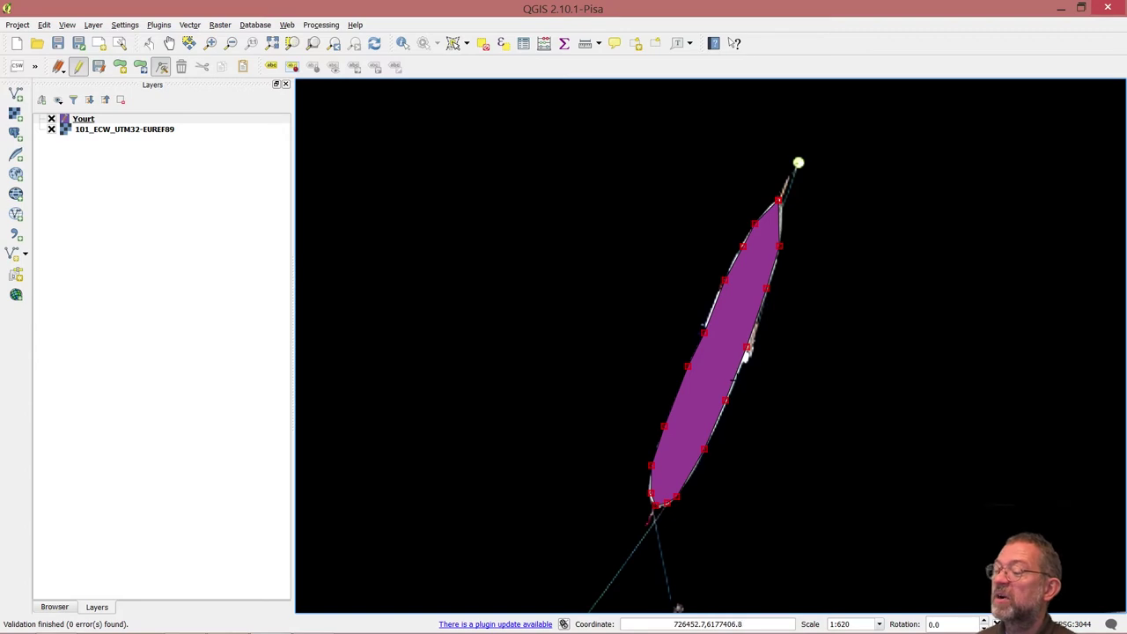
double_click(733, 377)
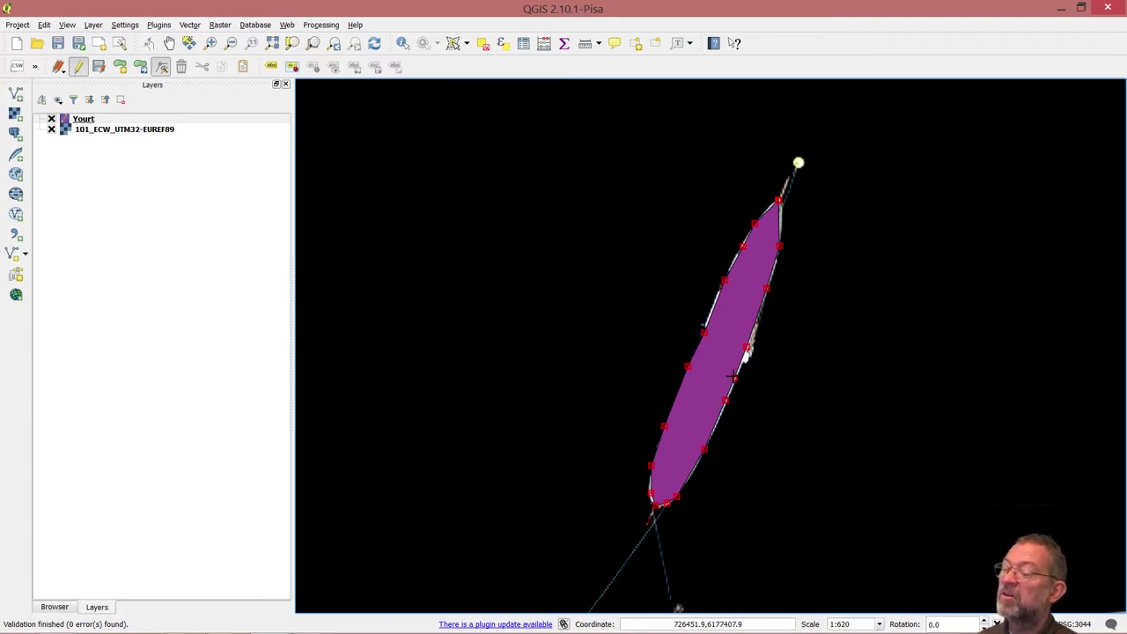
left_click_drag(733, 377, 736, 377)
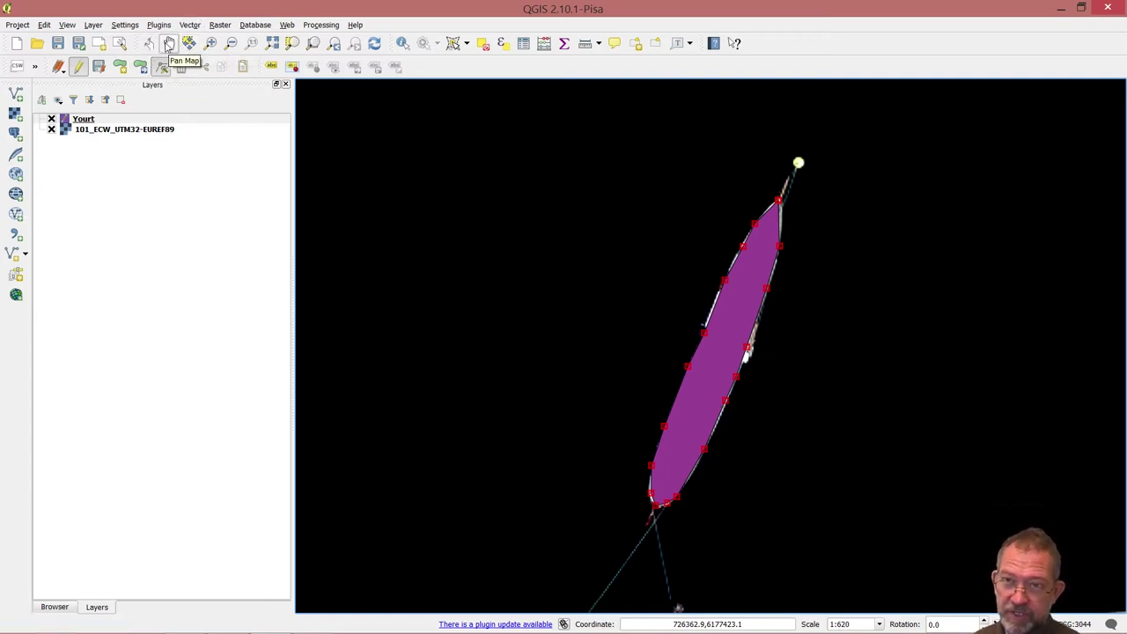
Pan the map to the docked grey ship and enable editing with Add Feature
left_click(169, 42)
left_click_drag(730, 388, 470, 284)
left_click_drag(693, 384, 519, 311)
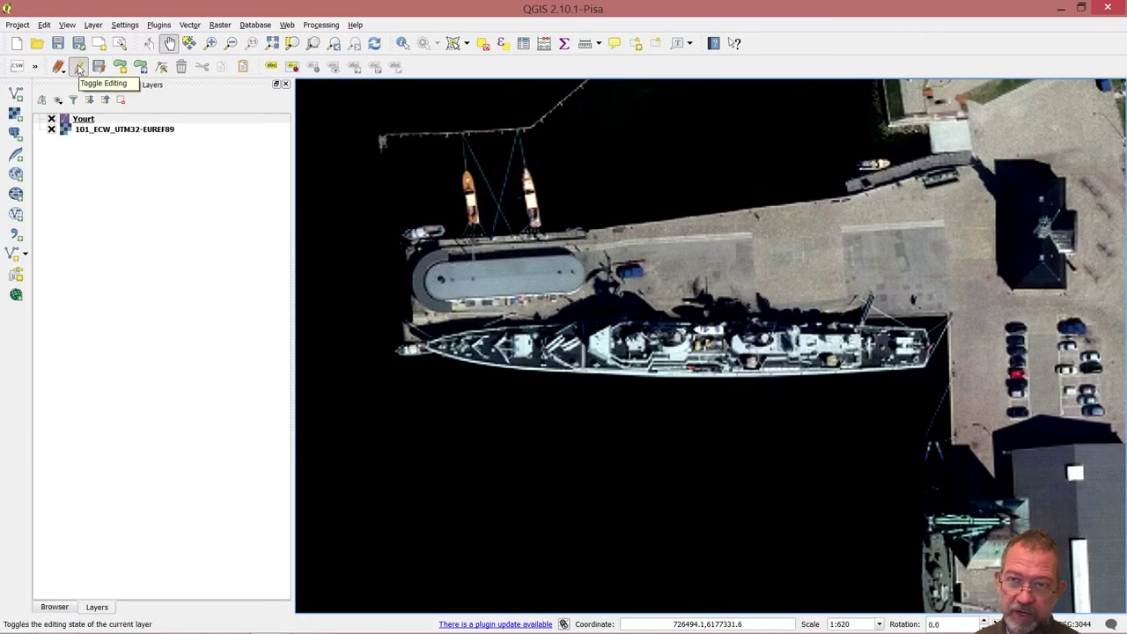
left_click(78, 68)
left_click(121, 67)
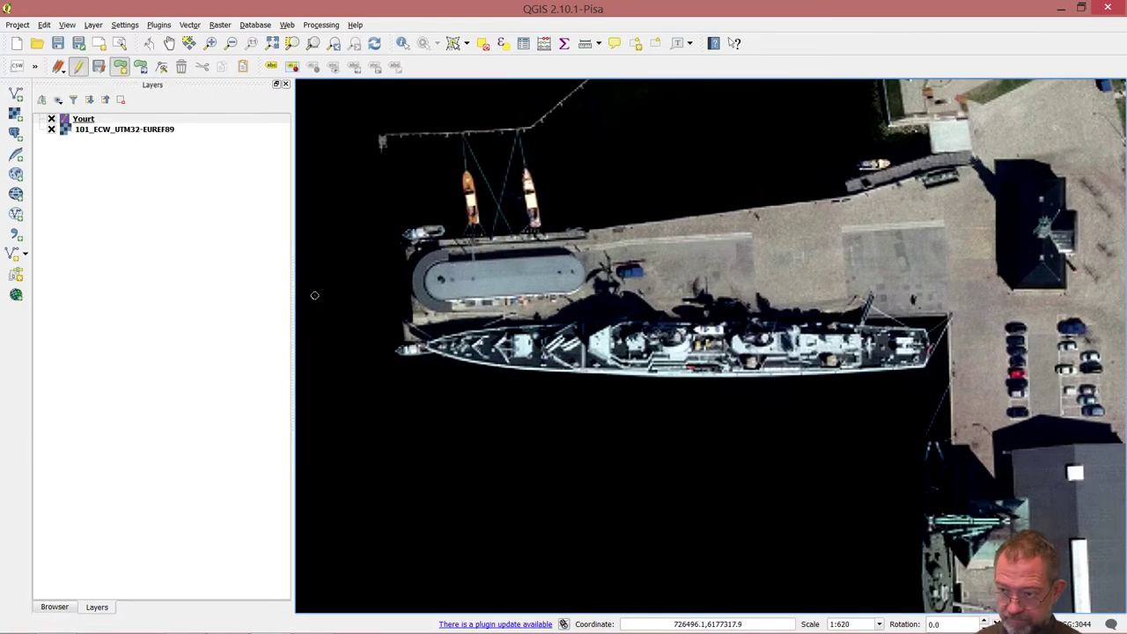
Trace nine vertices along the grey ship's hull bottom, stern and deck edge
left_click(517, 368)
left_click(598, 372)
left_click(662, 373)
left_click(775, 367)
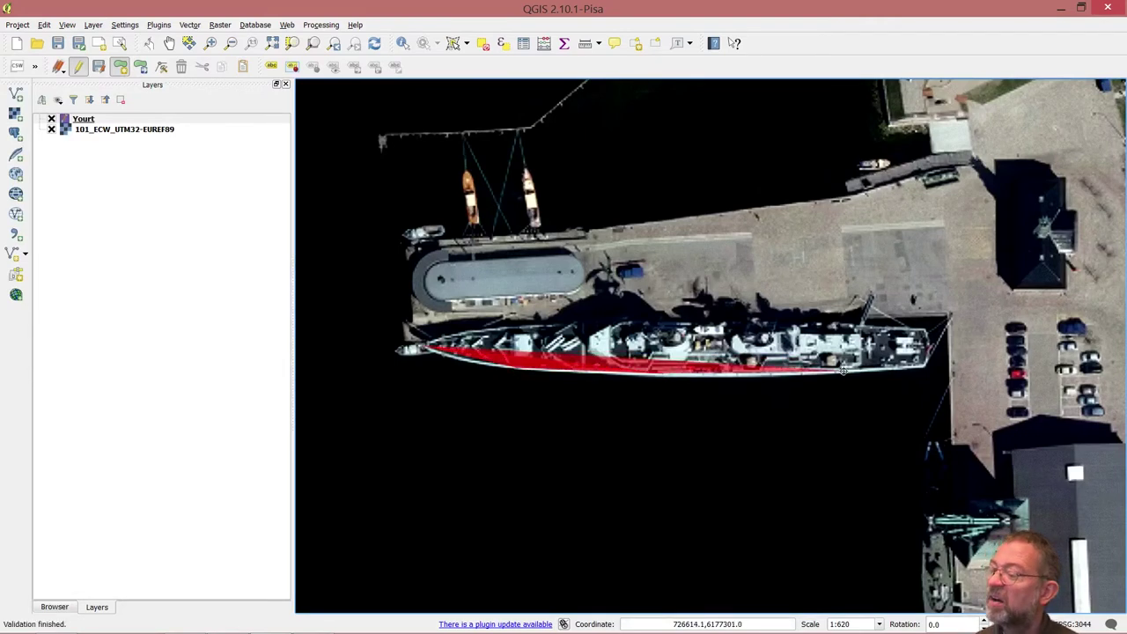
left_click(850, 372)
left_click(925, 366)
left_click(925, 335)
left_click(775, 325)
left_click(634, 320)
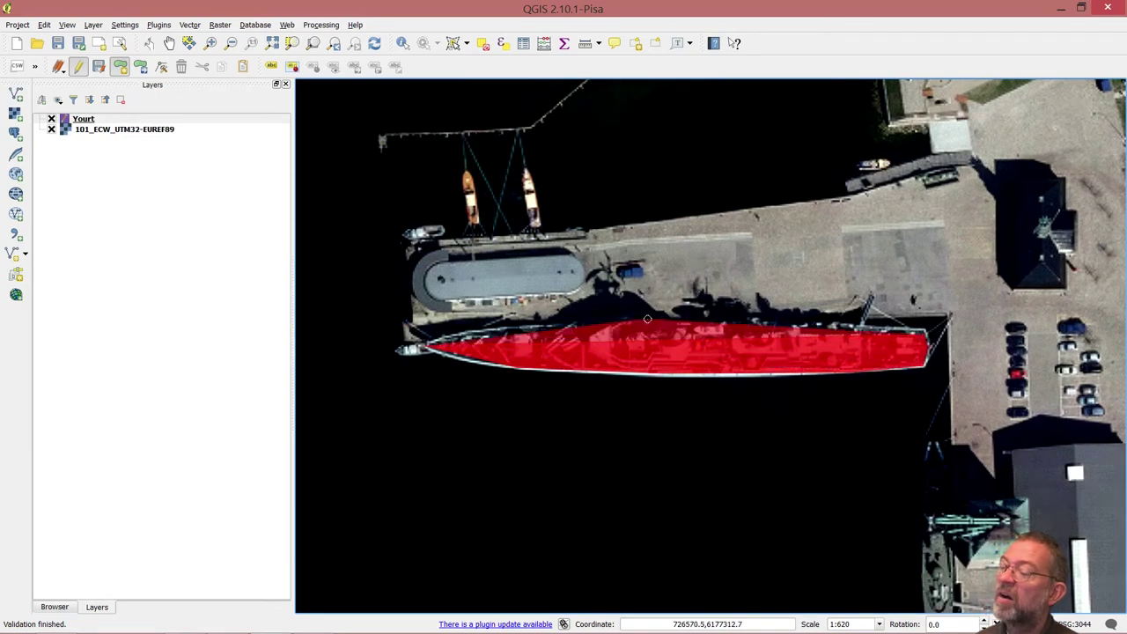
Finish the polygon and save it with id 2, Name 'Peder skram', NO_canon 6 and Depth 9.6
right_click(483, 329)
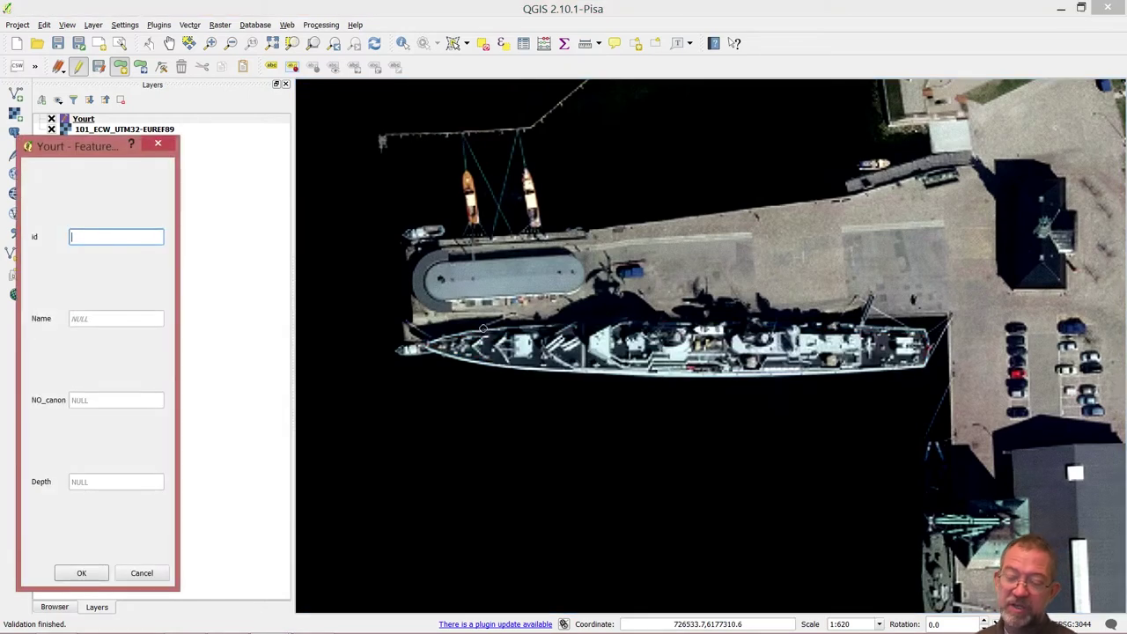
type("2")
left_click(120, 318)
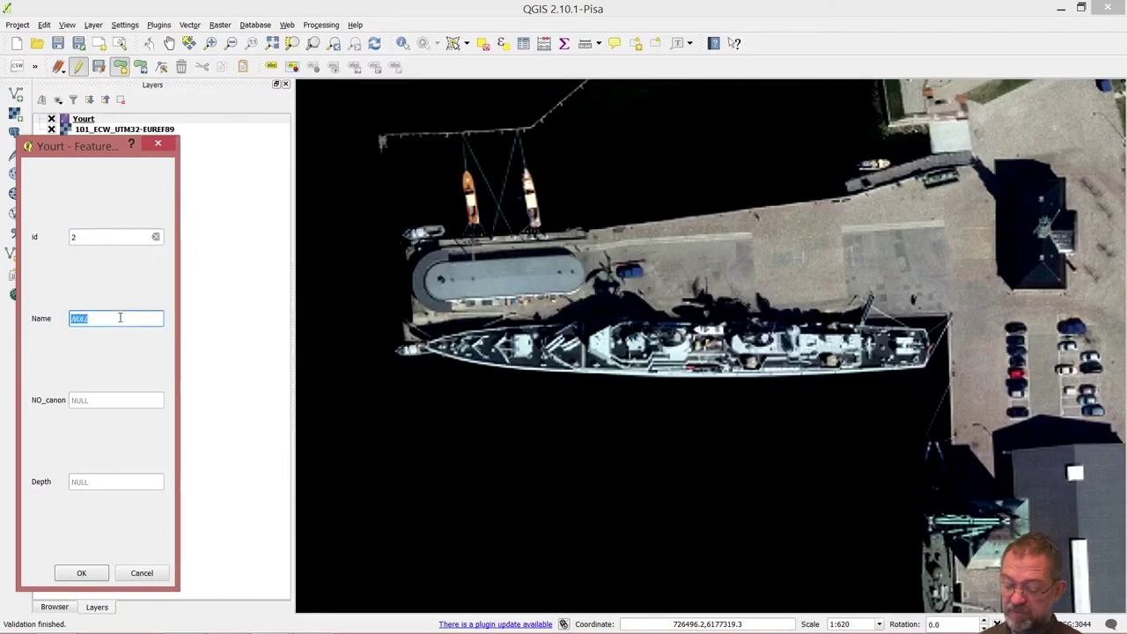
type("Peder ")
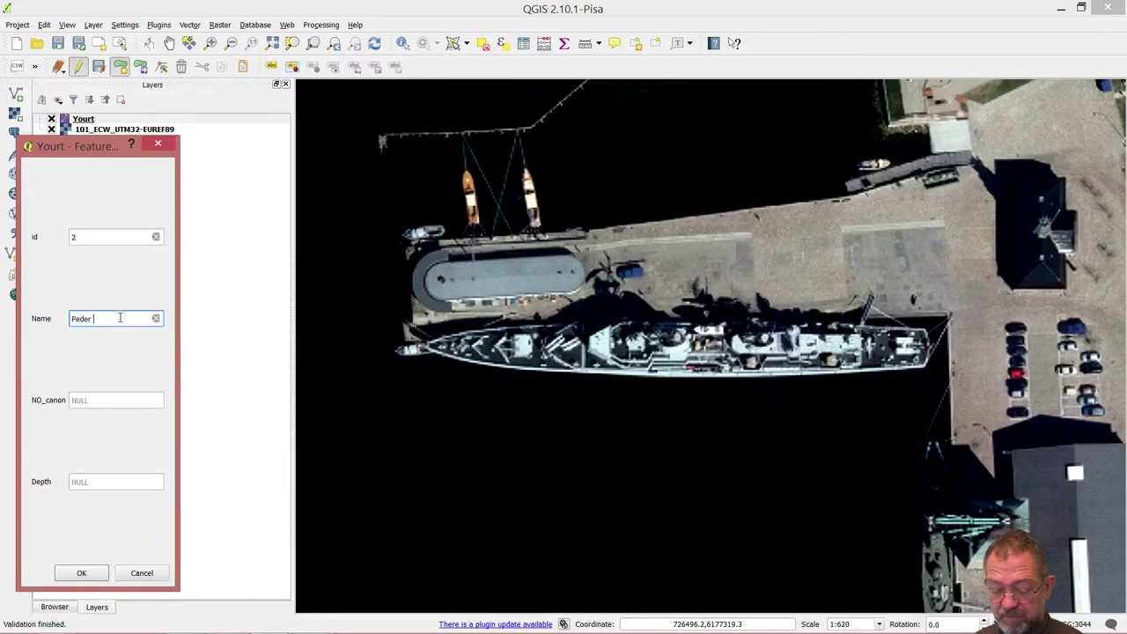
type("skram")
left_click(120, 399)
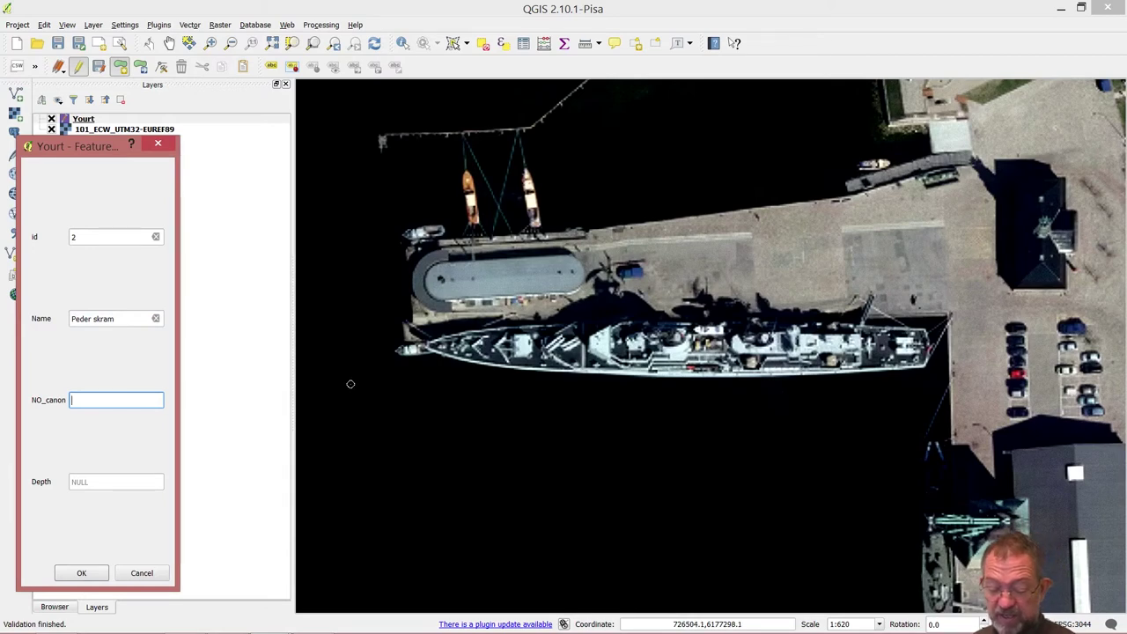
type("6")
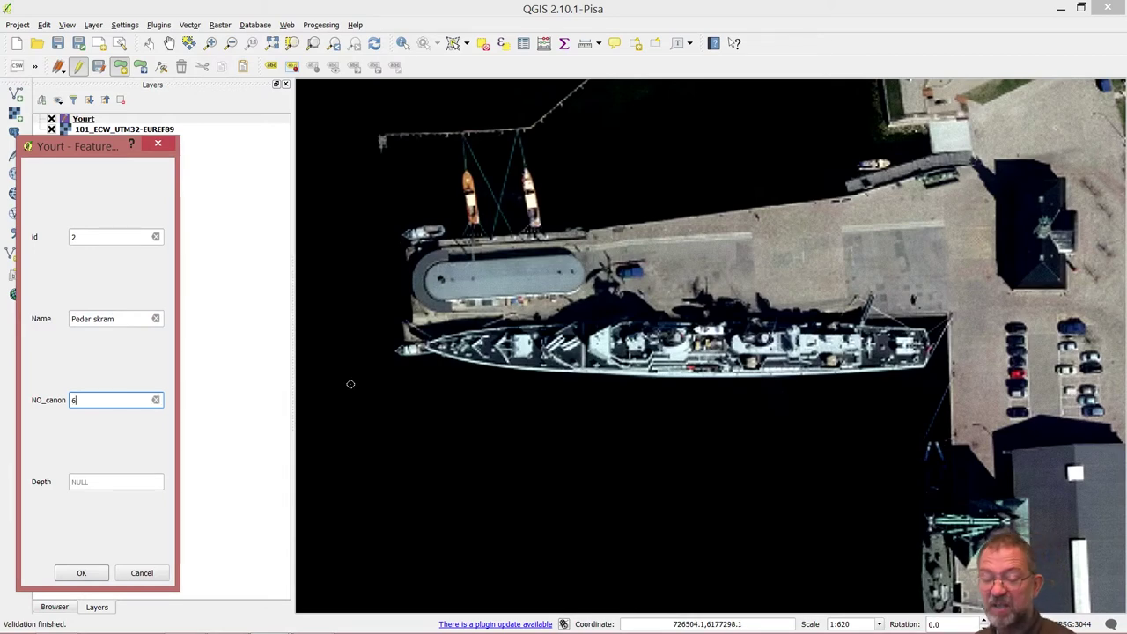
left_click(108, 483)
type("1.3")
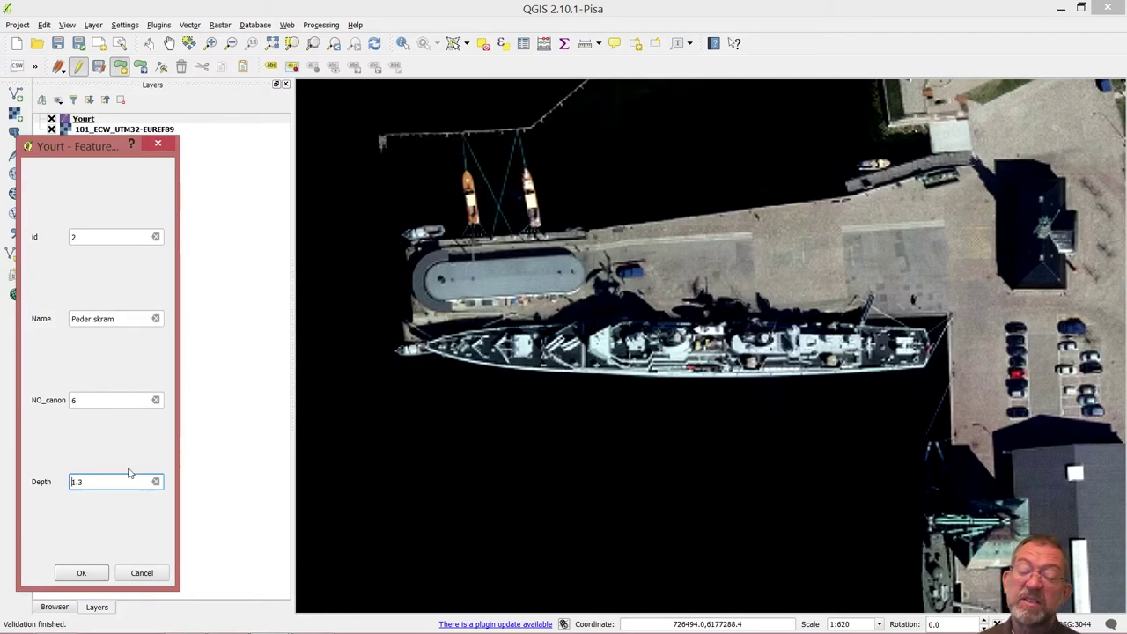
key("ctrl+a")
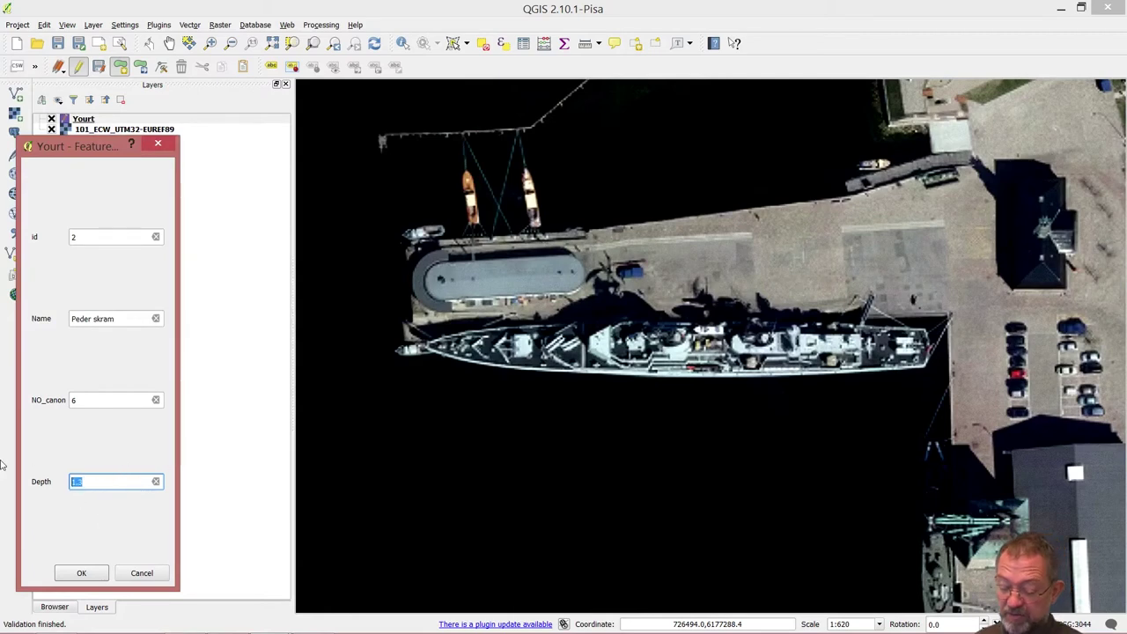
type("9.6")
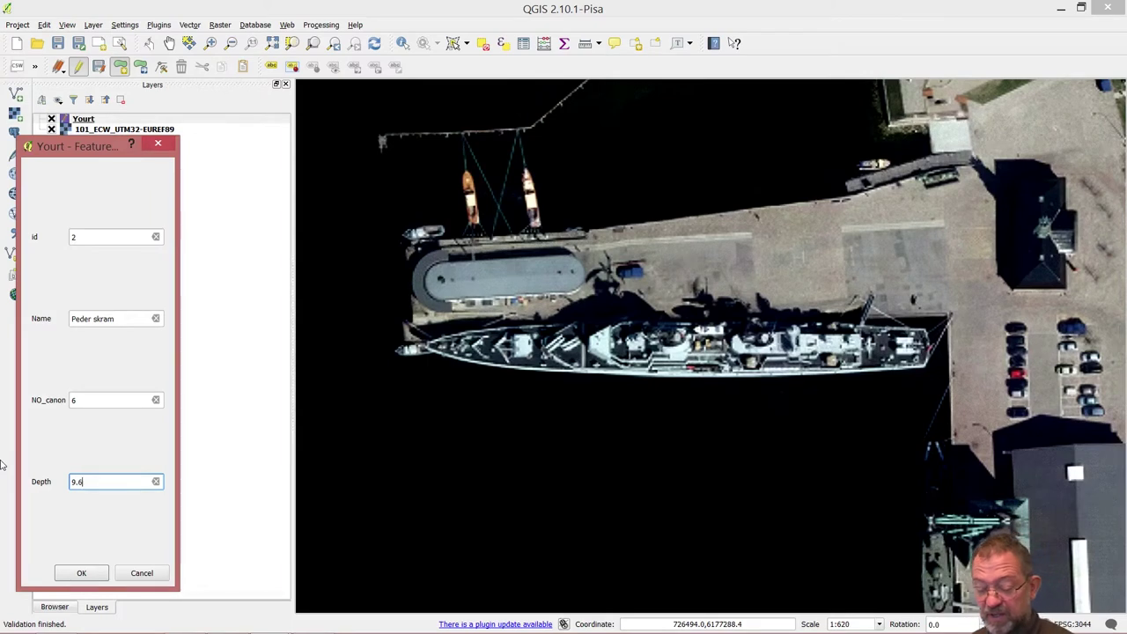
left_click(81, 574)
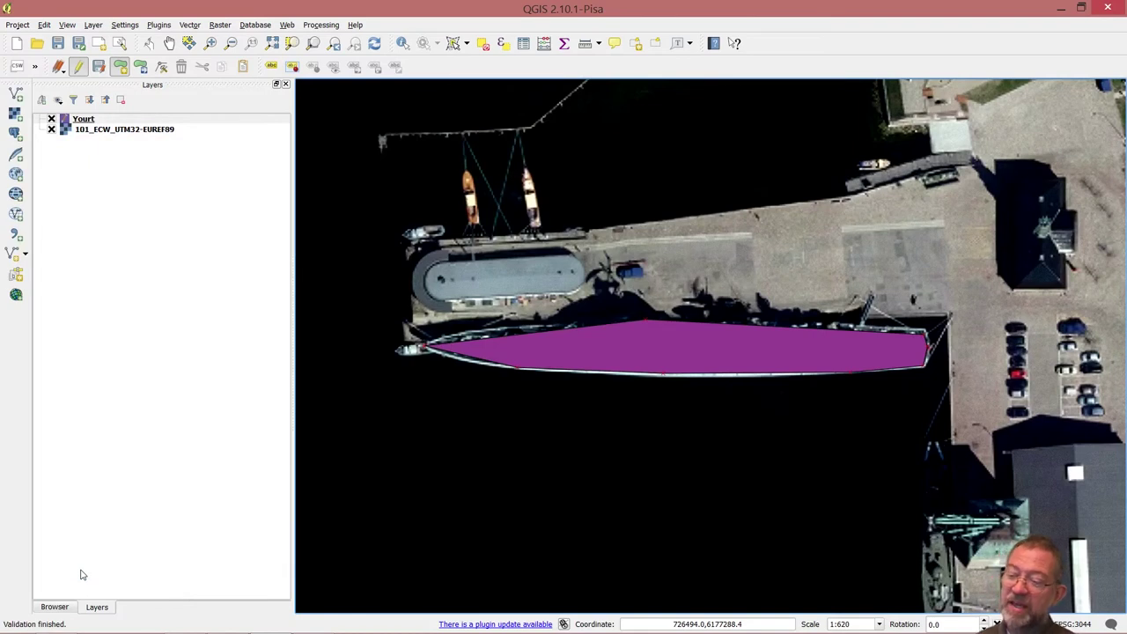
With the Node Tool, nudge a bottom-edge vertex of the Peder skram polygon and add another on that edge
left_click(162, 67)
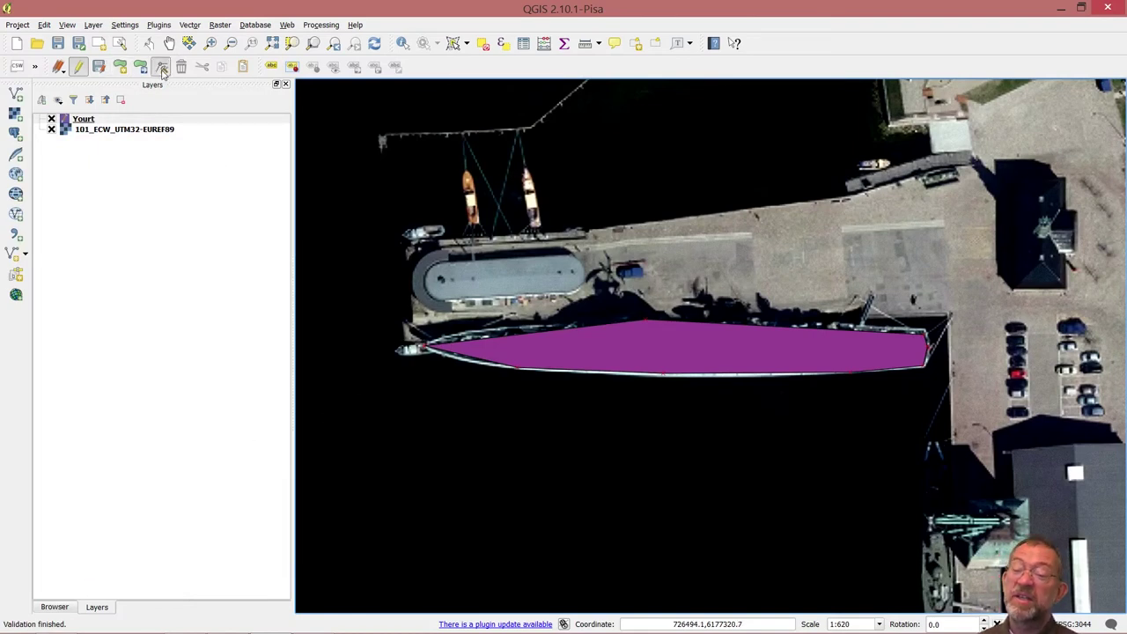
left_click(715, 354)
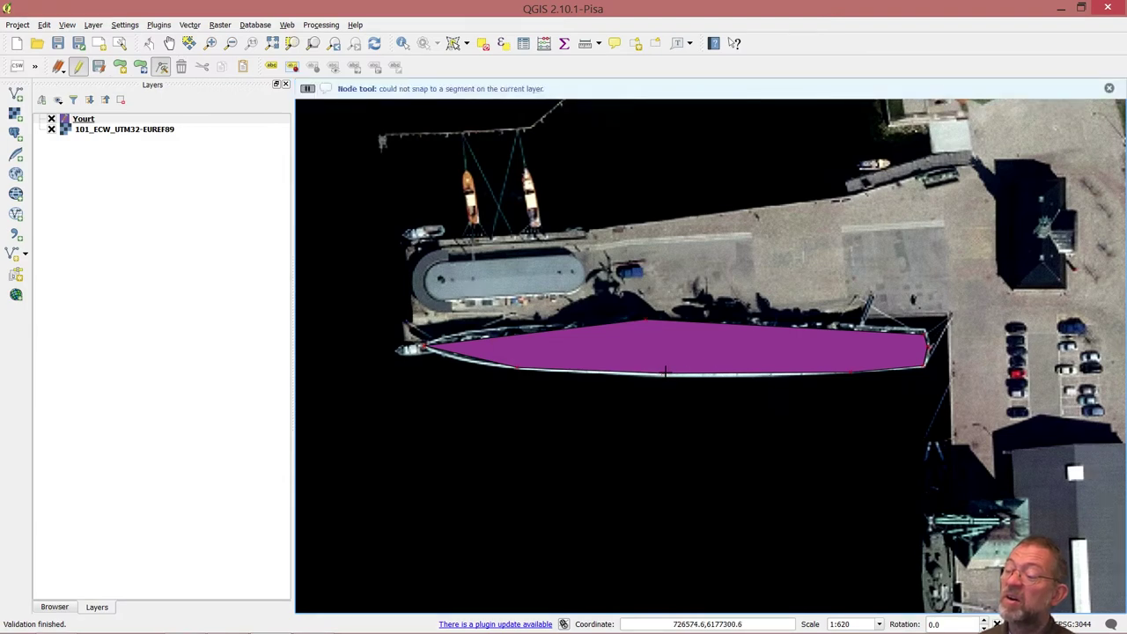
left_click(664, 372)
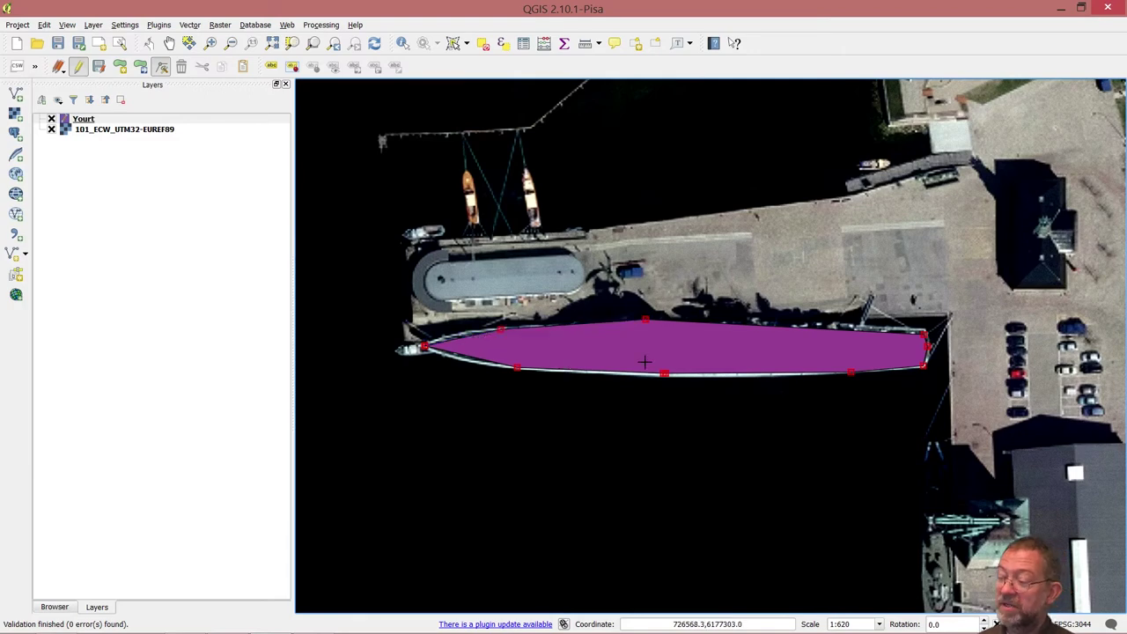
left_click_drag(663, 372, 664, 374)
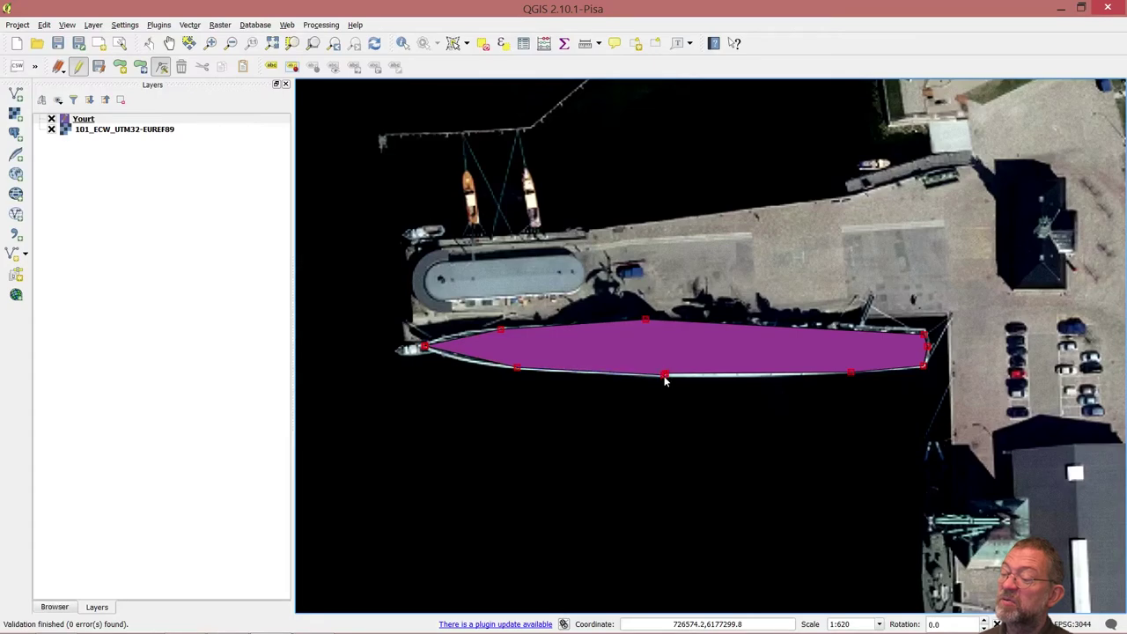
left_click(763, 373)
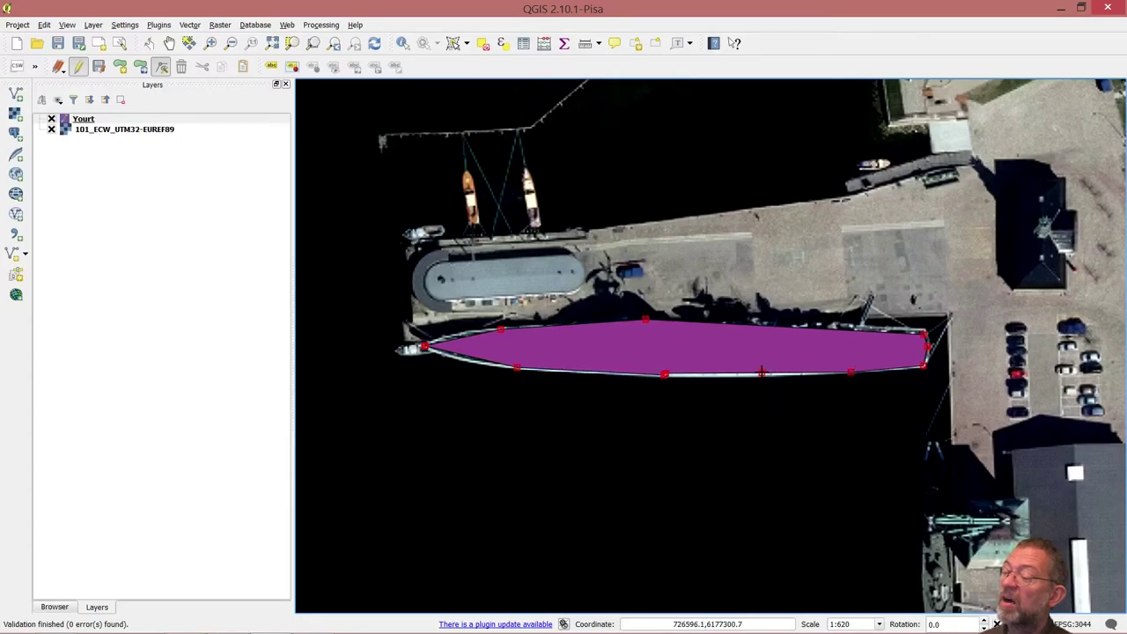
double_click(762, 373)
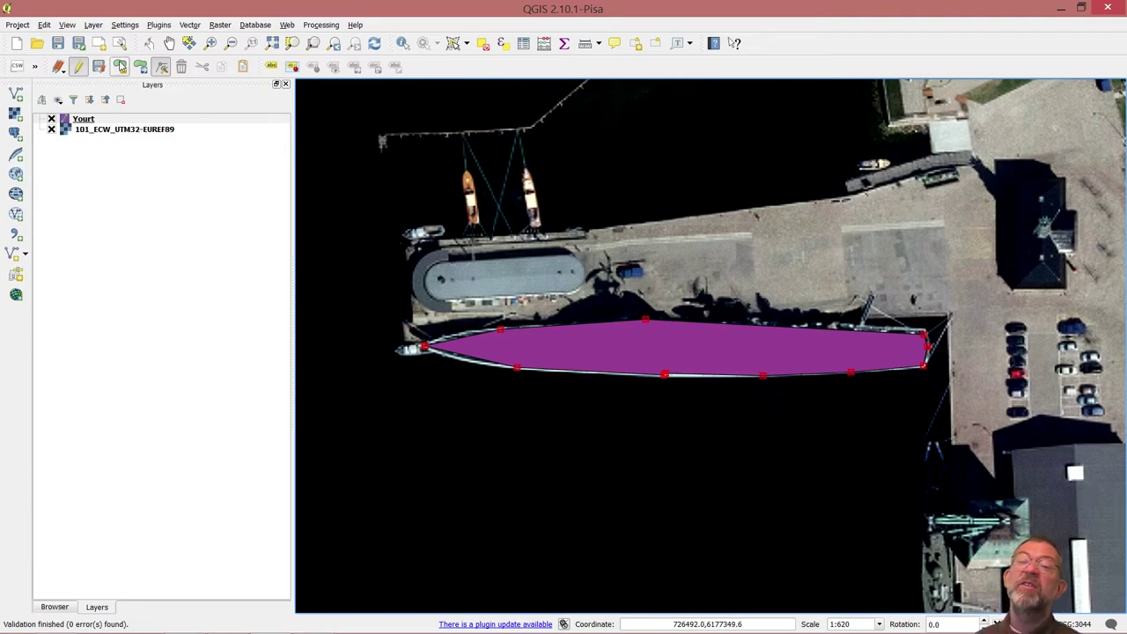
Draw a five-corner polygon over the upper-right paved quay and save it with id 3
left_click(121, 68)
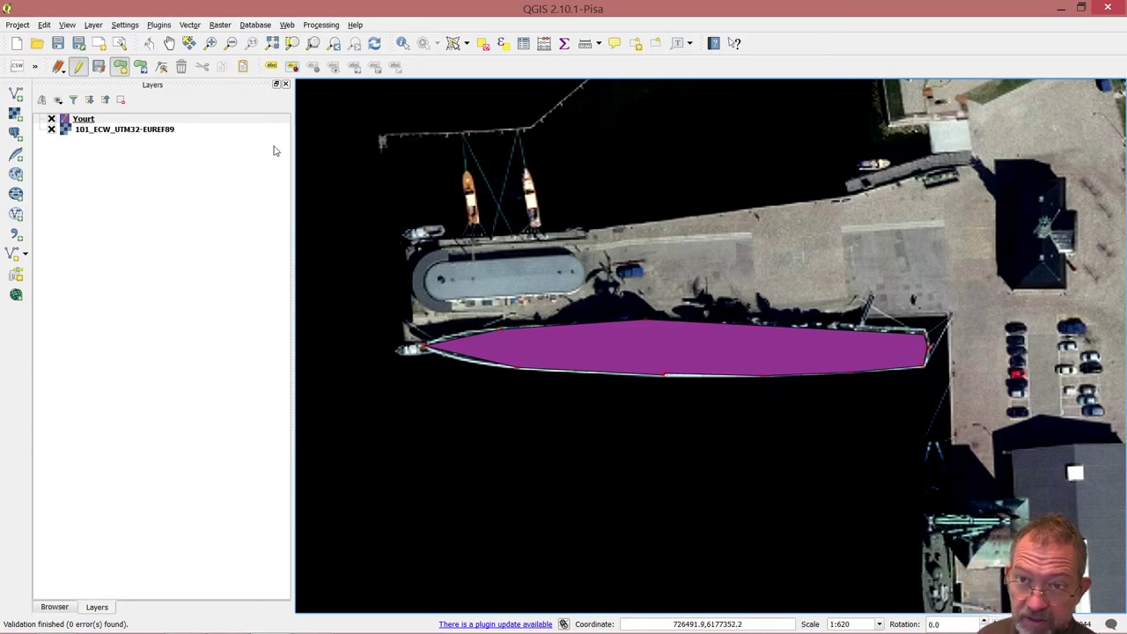
left_click(929, 204)
left_click(863, 225)
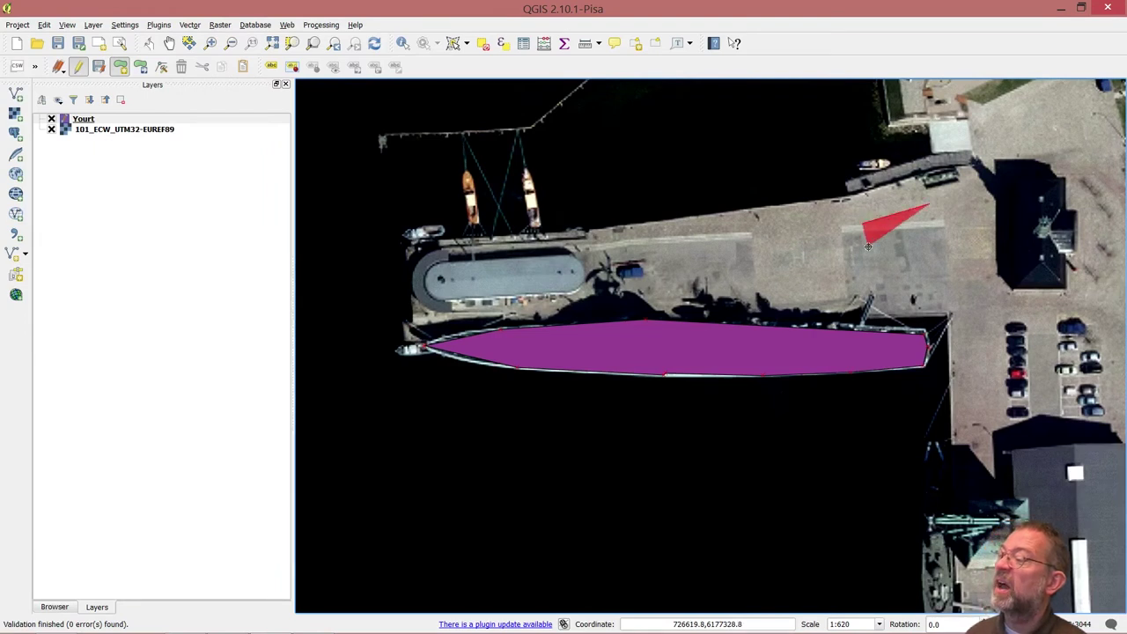
left_click(888, 296)
left_click(953, 295)
left_click(977, 259)
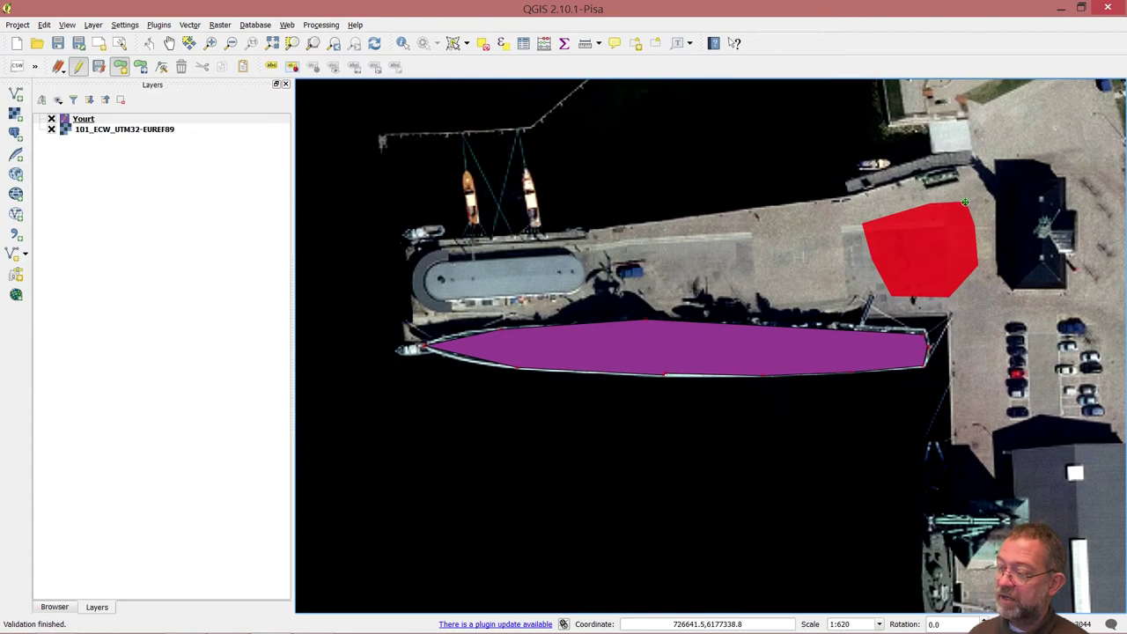
right_click(965, 201)
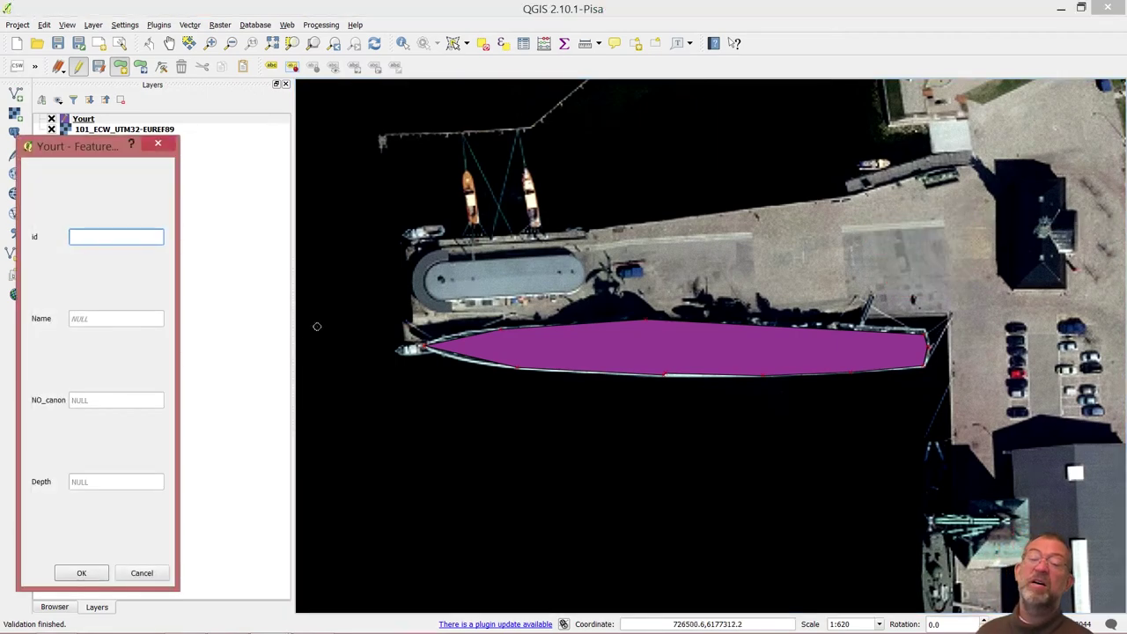
type("3")
key("Return")
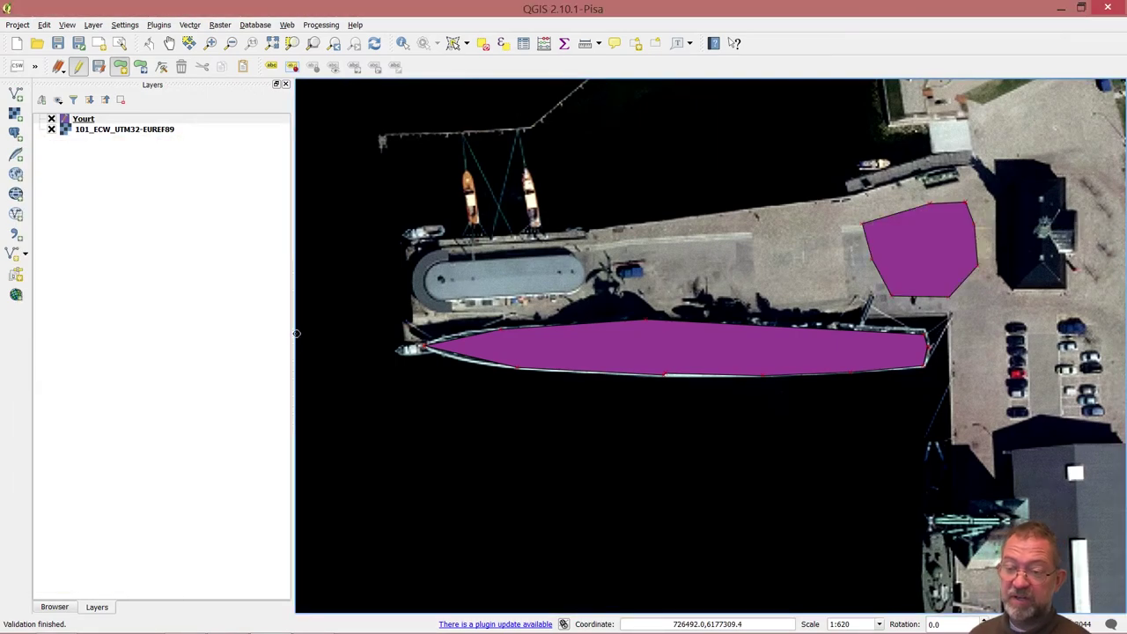
Use Edit > Add Ring to cut a five-corner hole inside the quay polygon
left_click(45, 26)
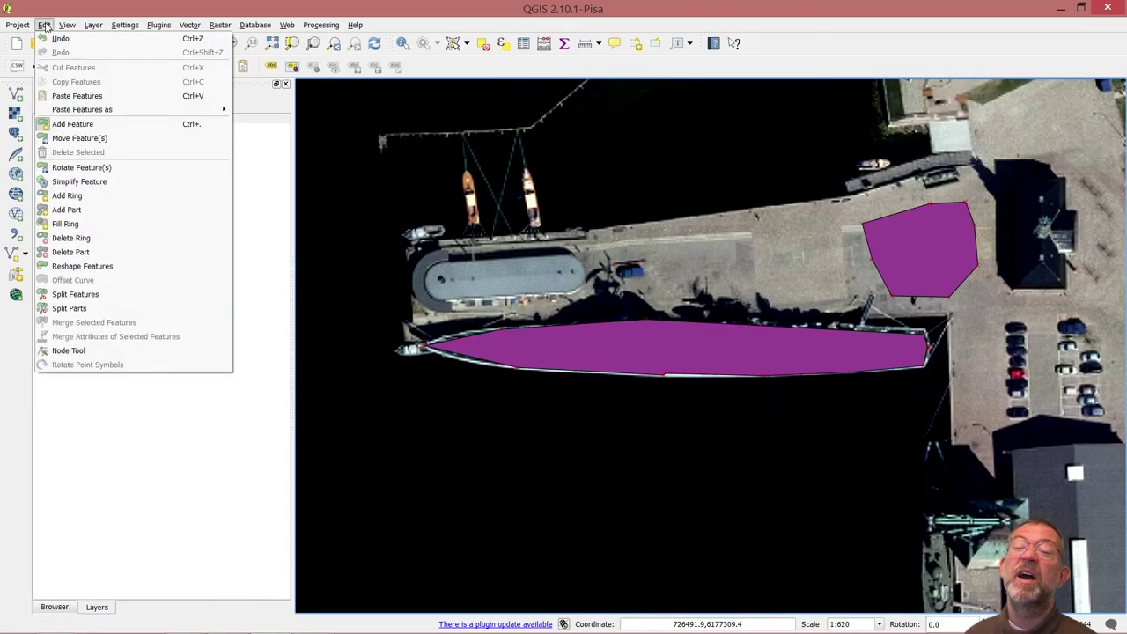
left_click(86, 197)
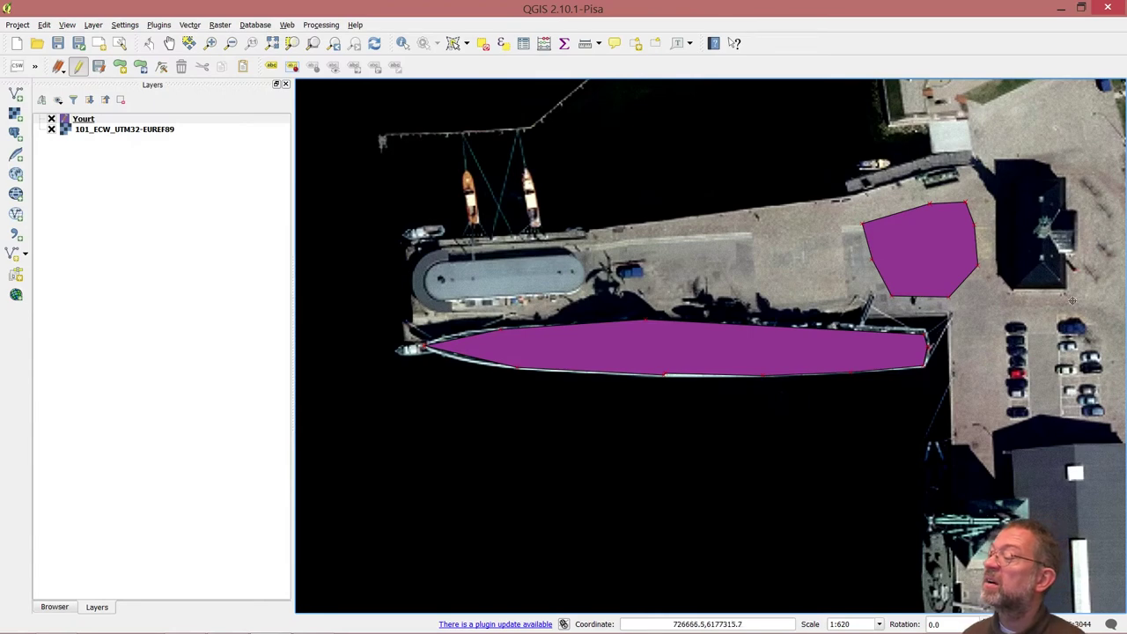
left_click(896, 238)
left_click(902, 259)
left_click(928, 264)
left_click(957, 252)
left_click(948, 235)
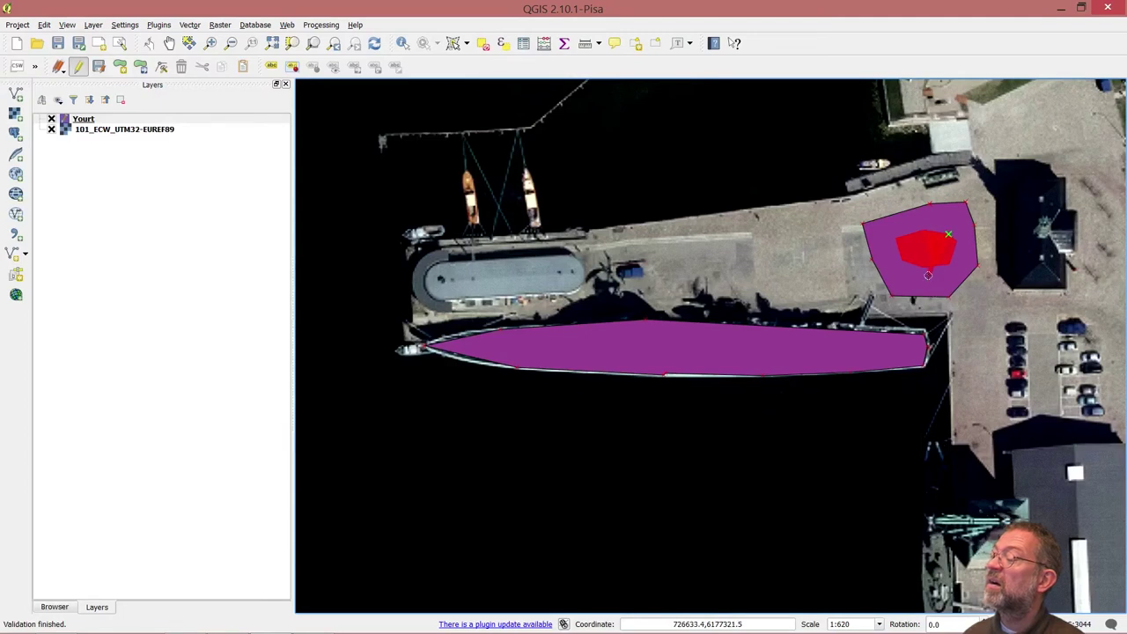
right_click(931, 231)
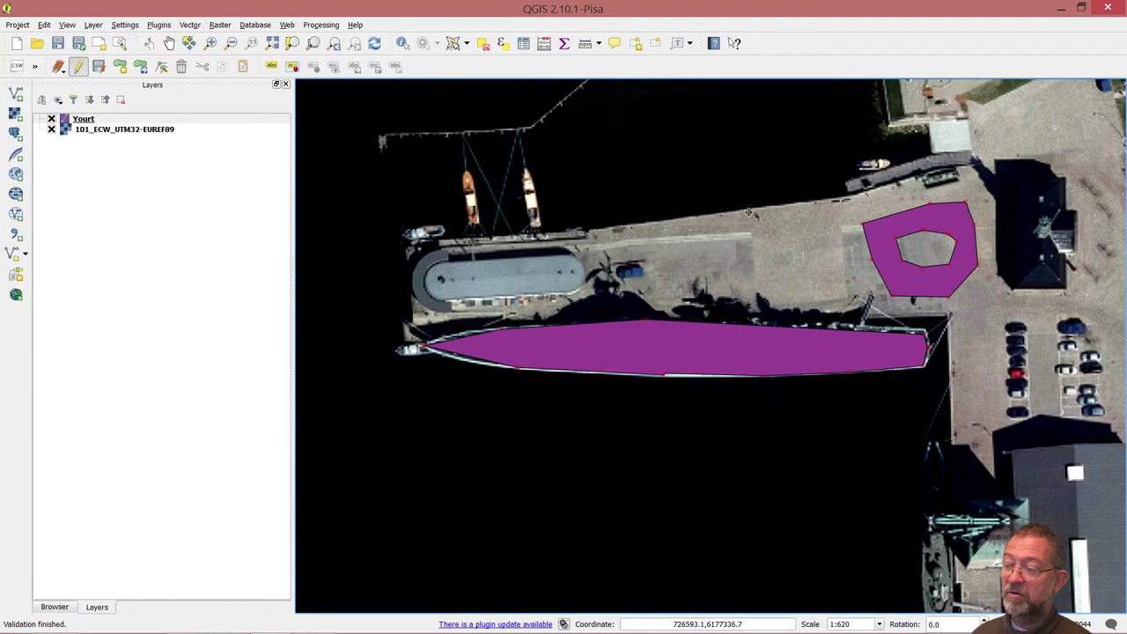
Digitize a rectangular polygon on the paved quay area and save it with id 4
left_click(121, 67)
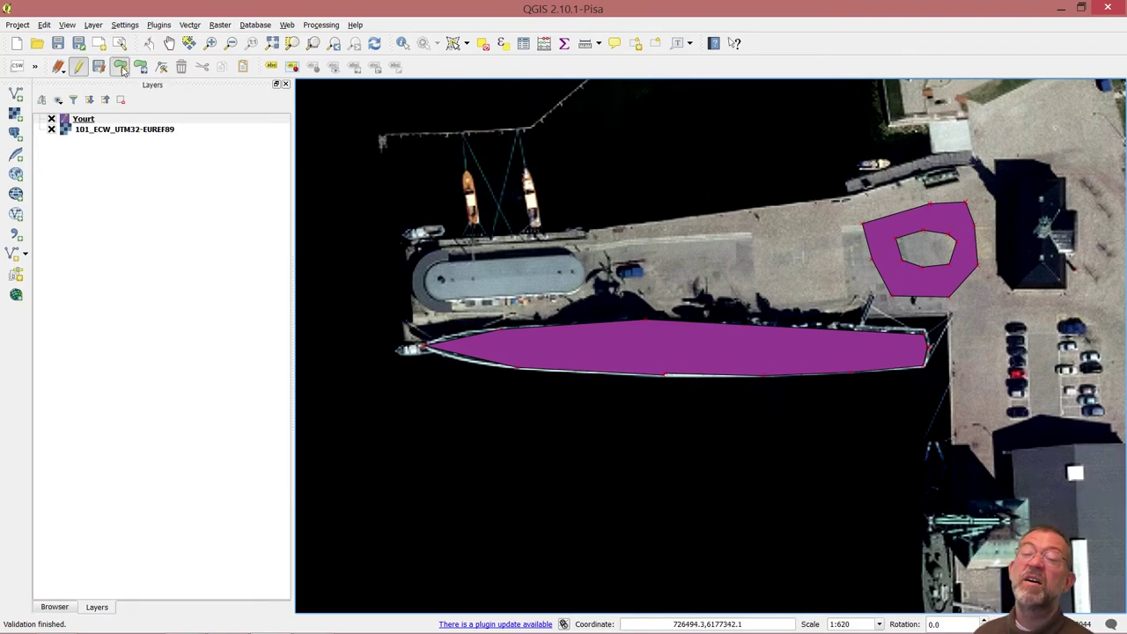
left_click(753, 213)
left_click(759, 300)
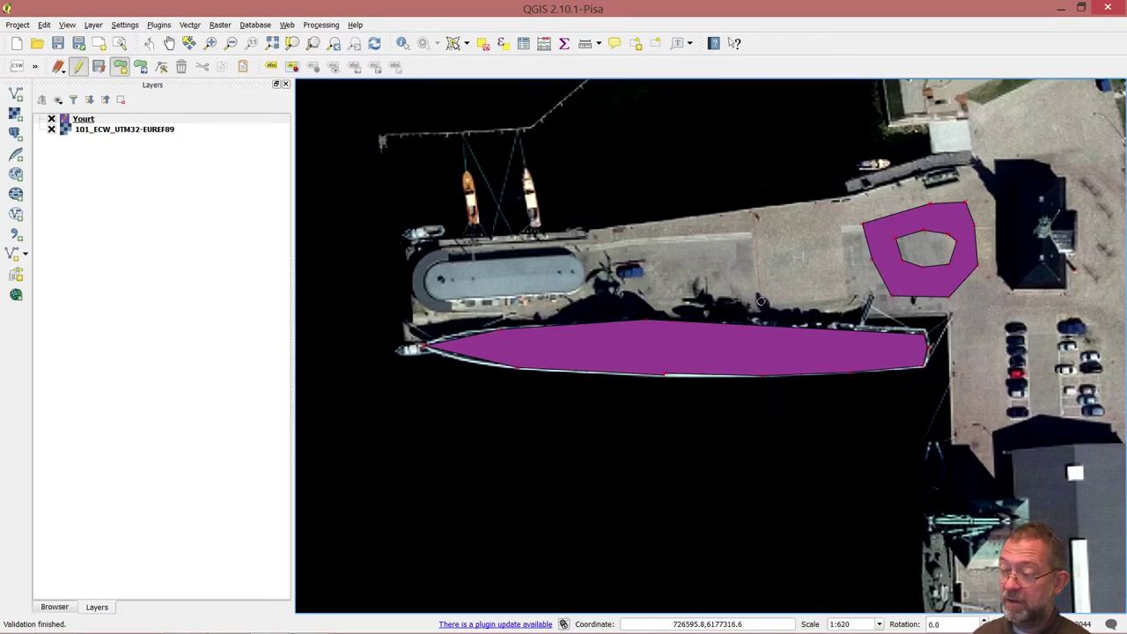
left_click(853, 297)
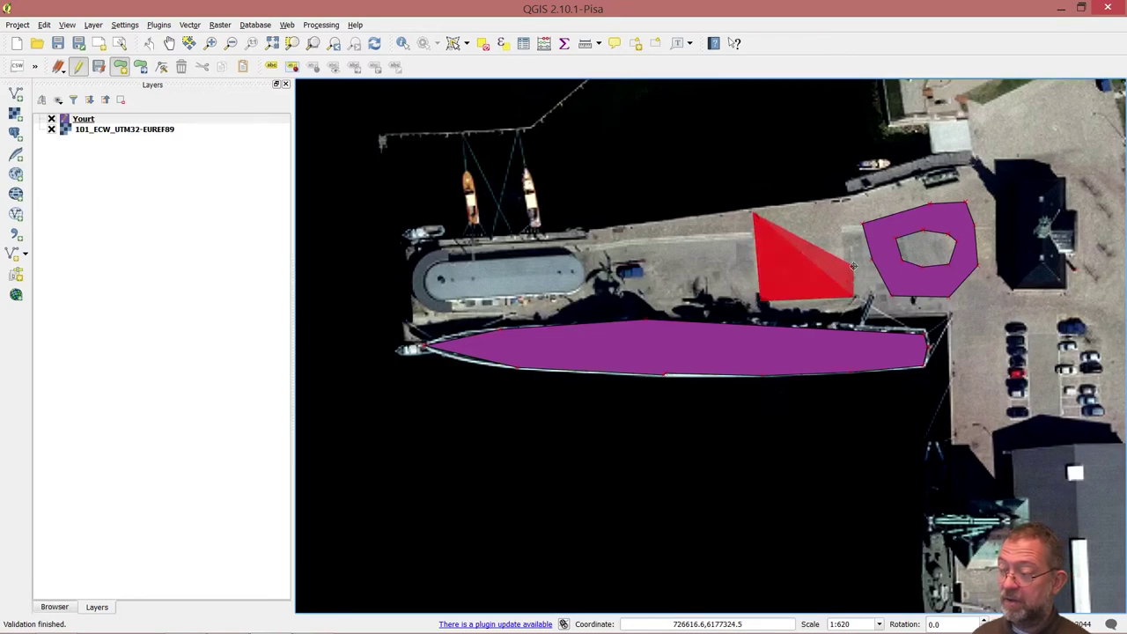
right_click(828, 204)
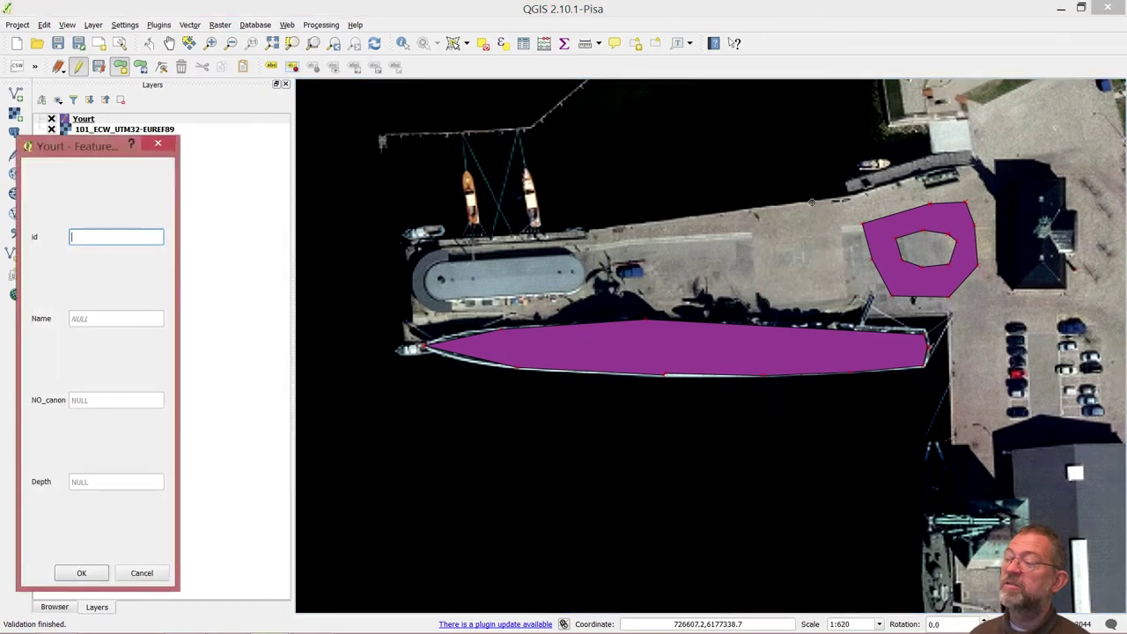
type("4")
key("Return")
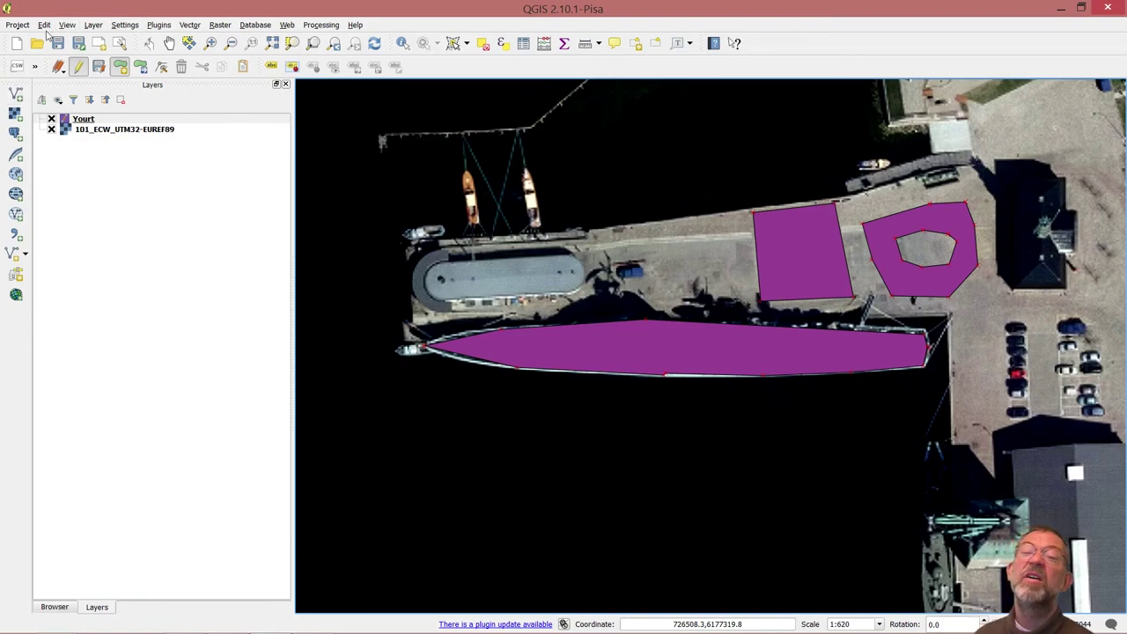
Cut a hole in the rectangle's centre with Add Ring, then delete an extra feature
left_click(44, 25)
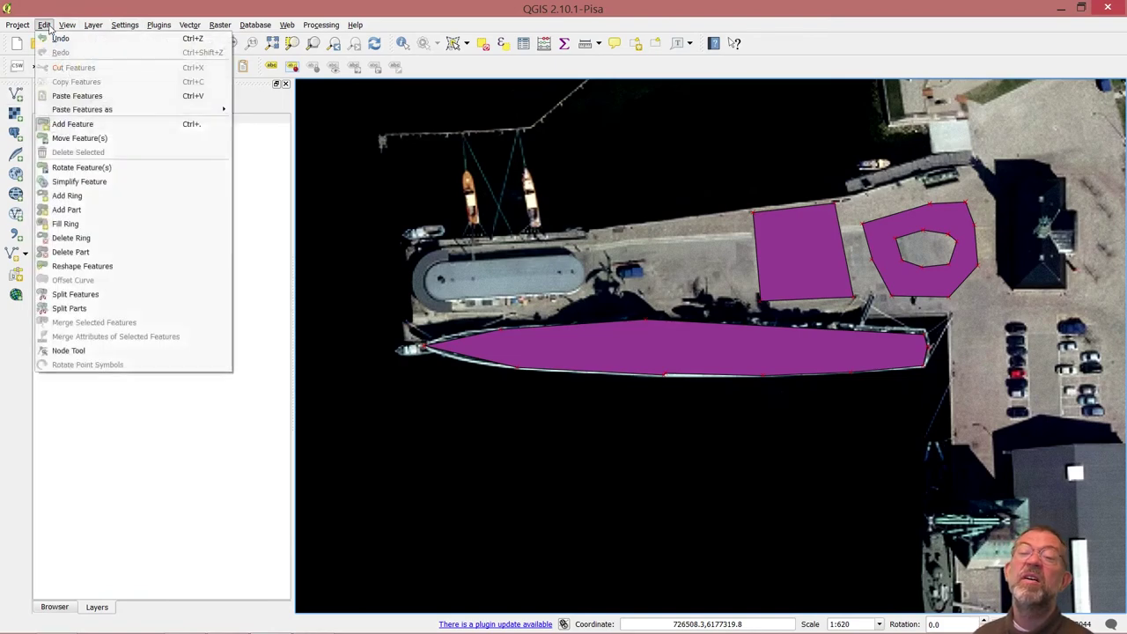
left_click(81, 202)
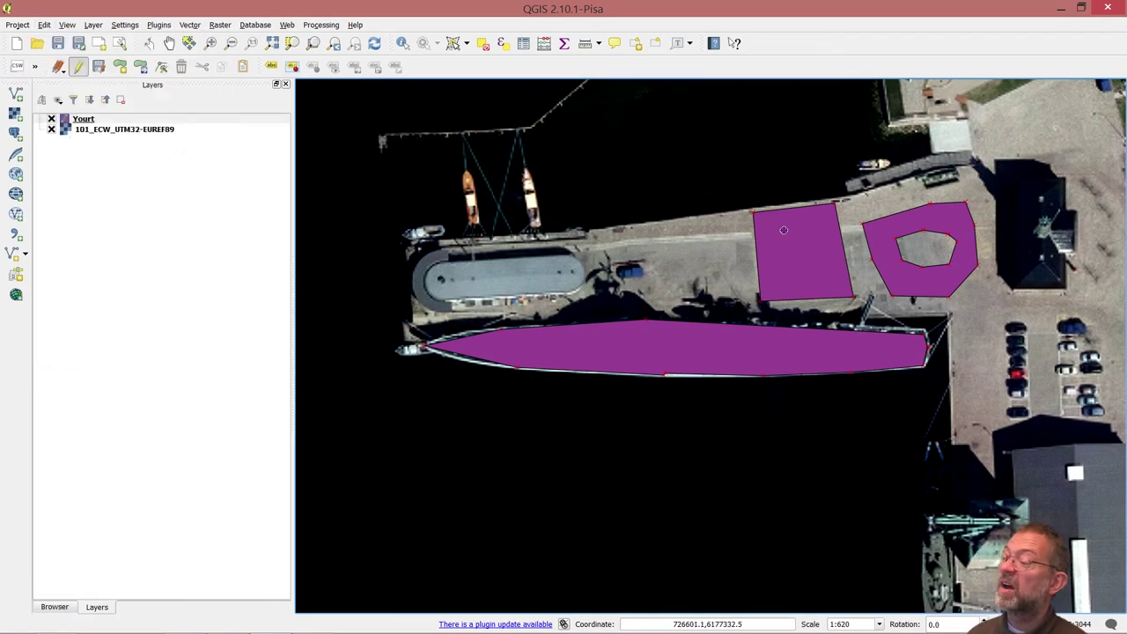
left_click(784, 282)
left_click(776, 227)
left_click(836, 281)
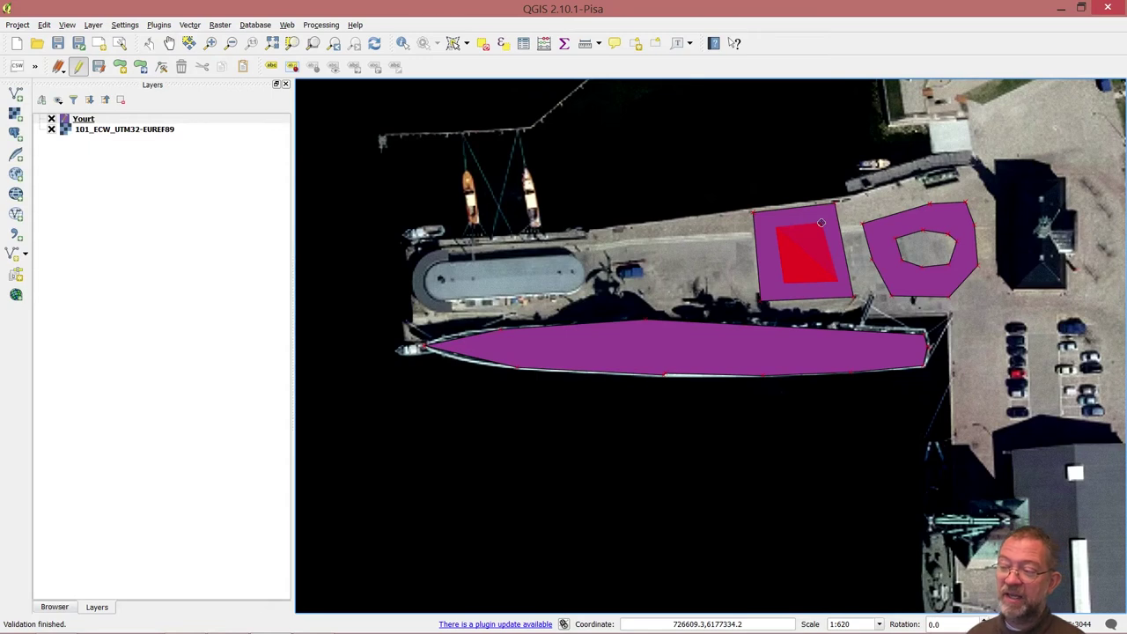
right_click(820, 222)
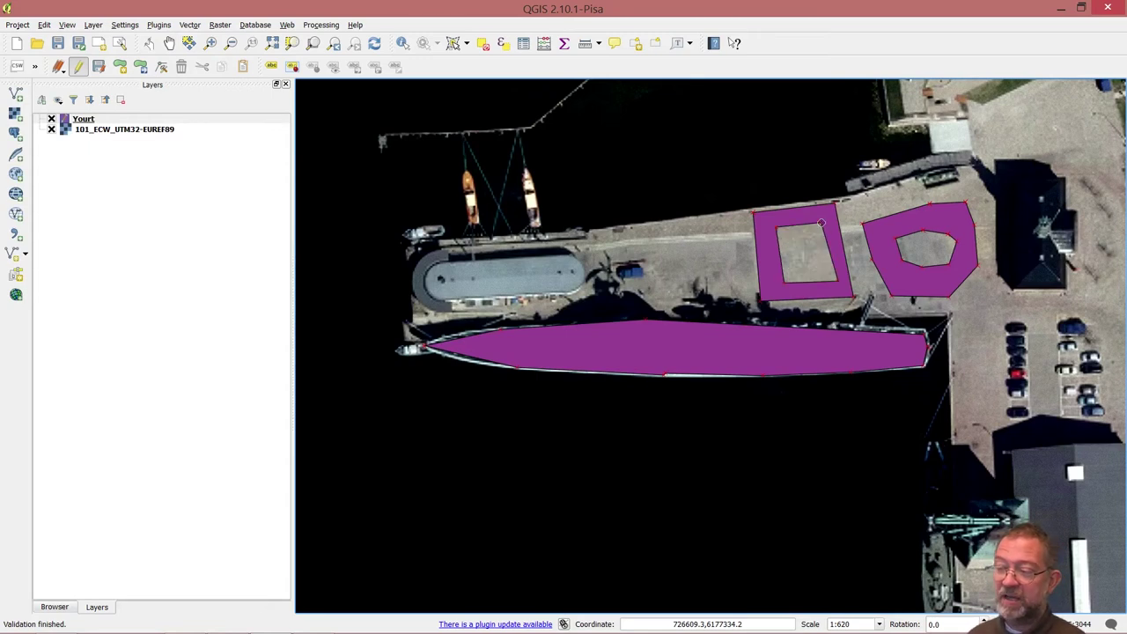
key("Delete")
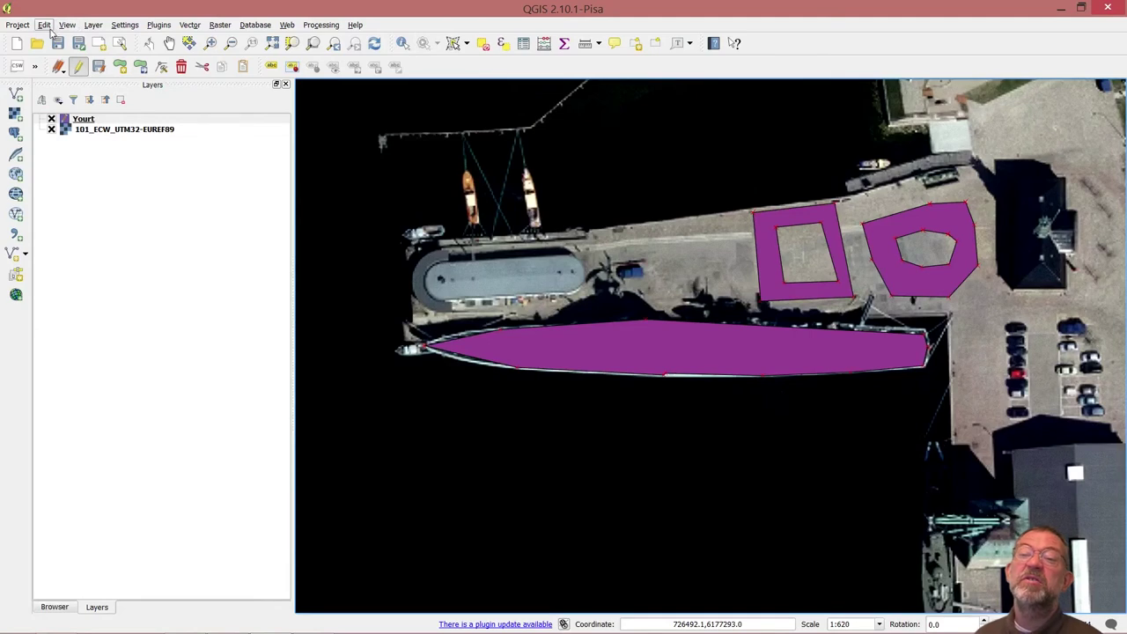
Digitize a pentagonal polygon in the water below the ship and save it with id 5
left_click(120, 71)
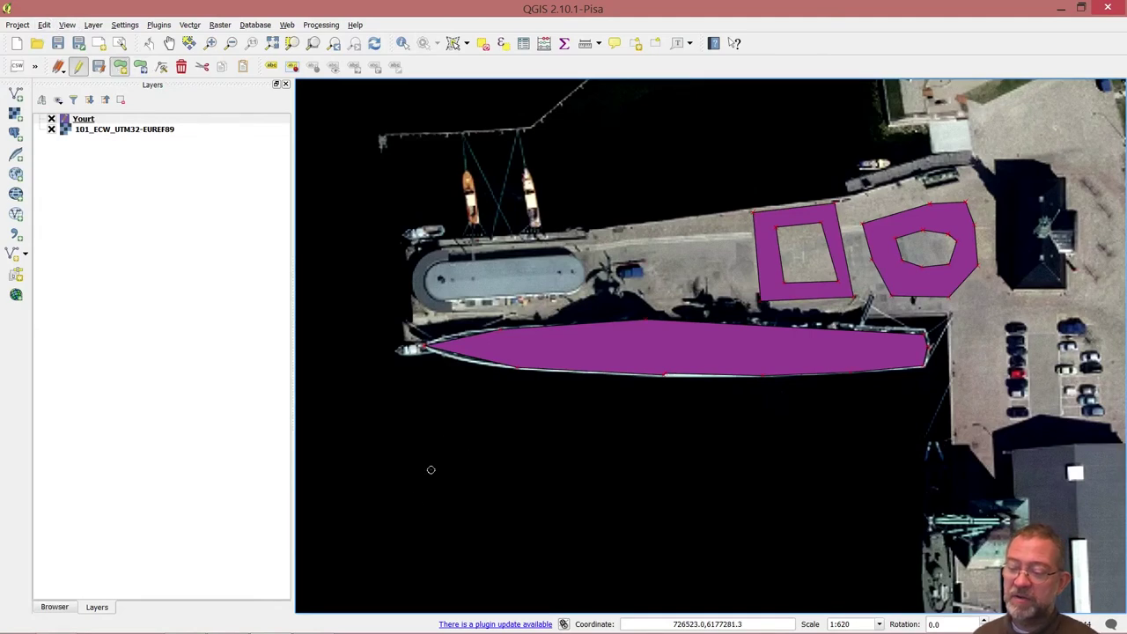
left_click(407, 517)
left_click(445, 433)
left_click(519, 531)
left_click(530, 475)
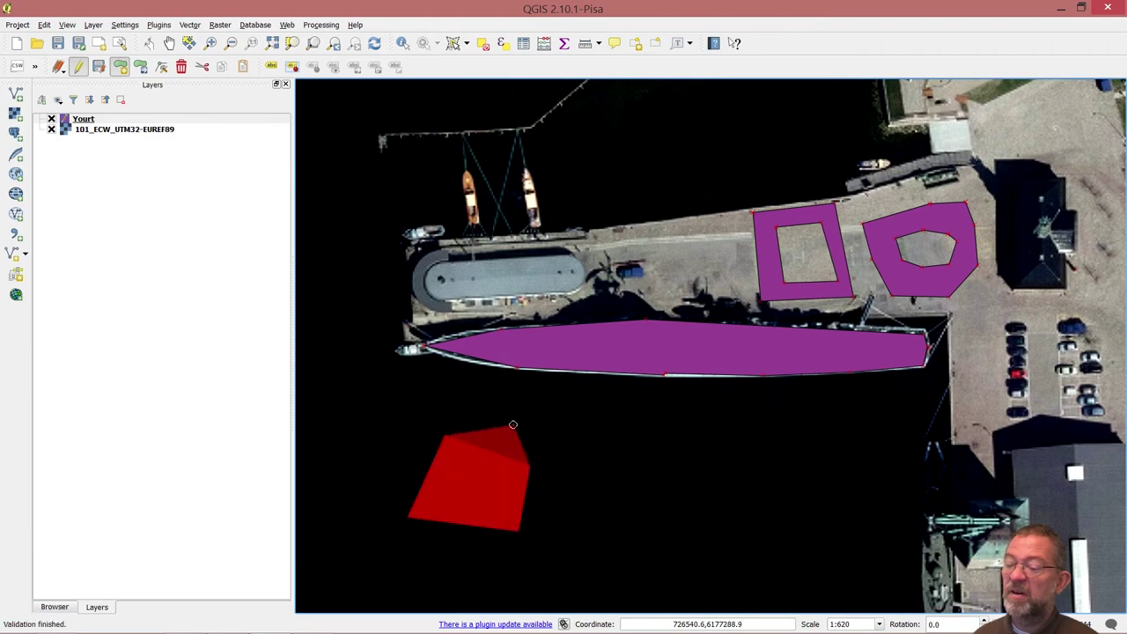
right_click(511, 424)
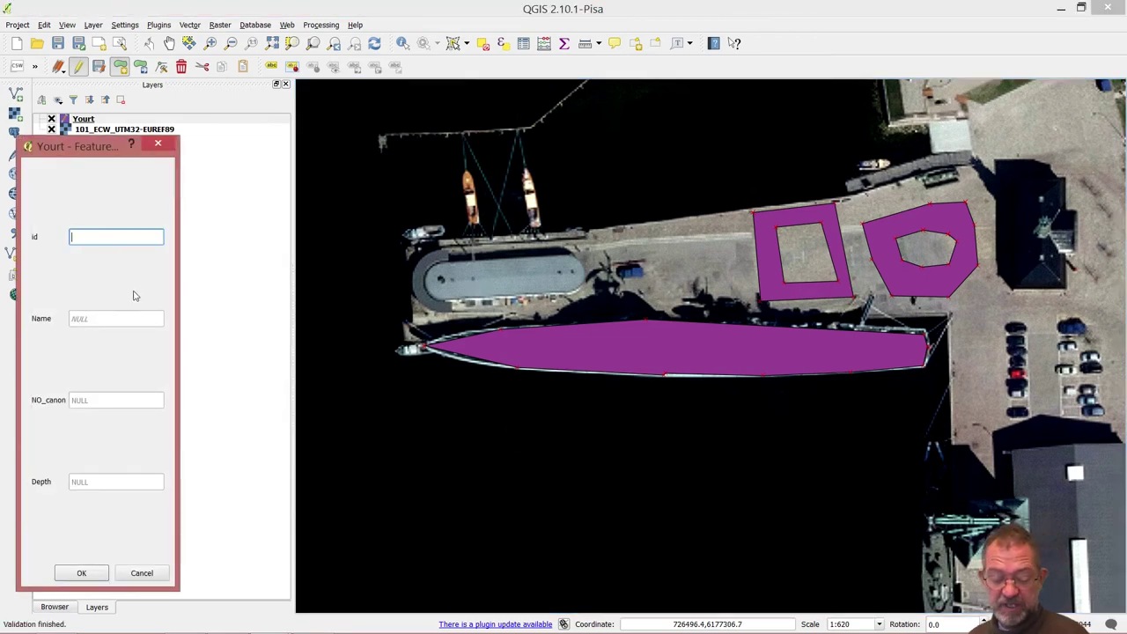
type("5")
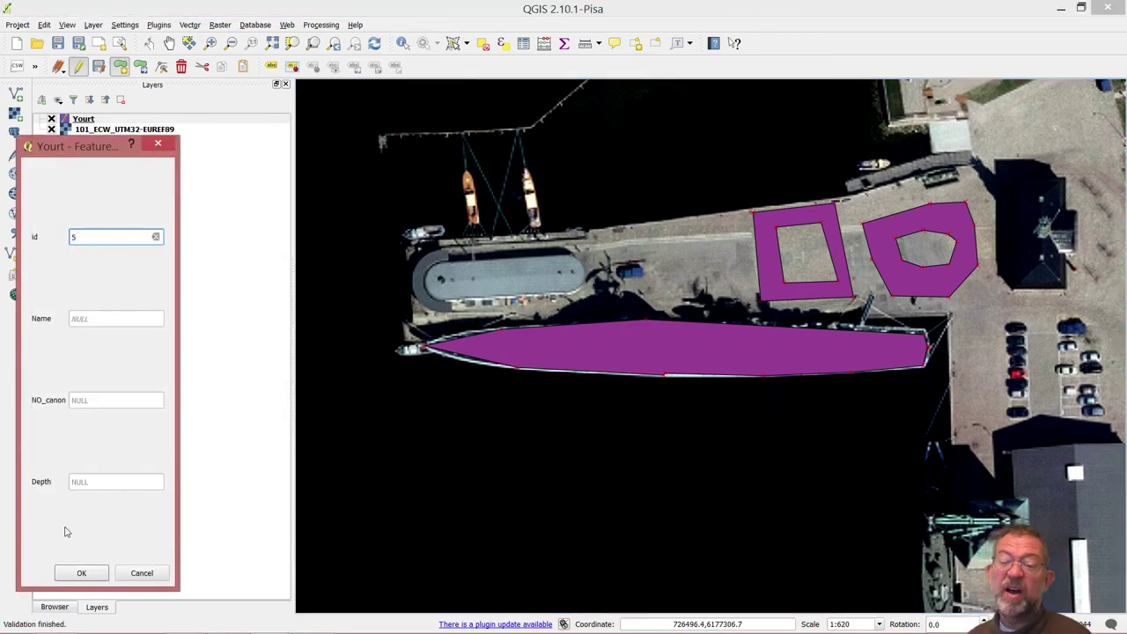
left_click(81, 573)
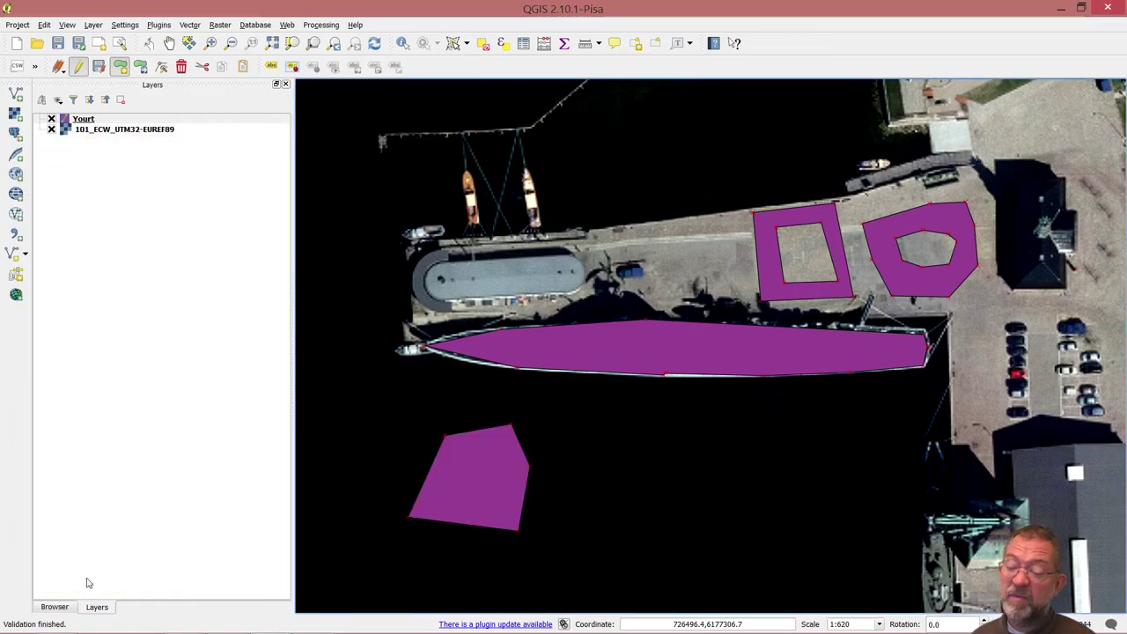
Box-select the lone water polygon using the Select Features mode
left_click(467, 43)
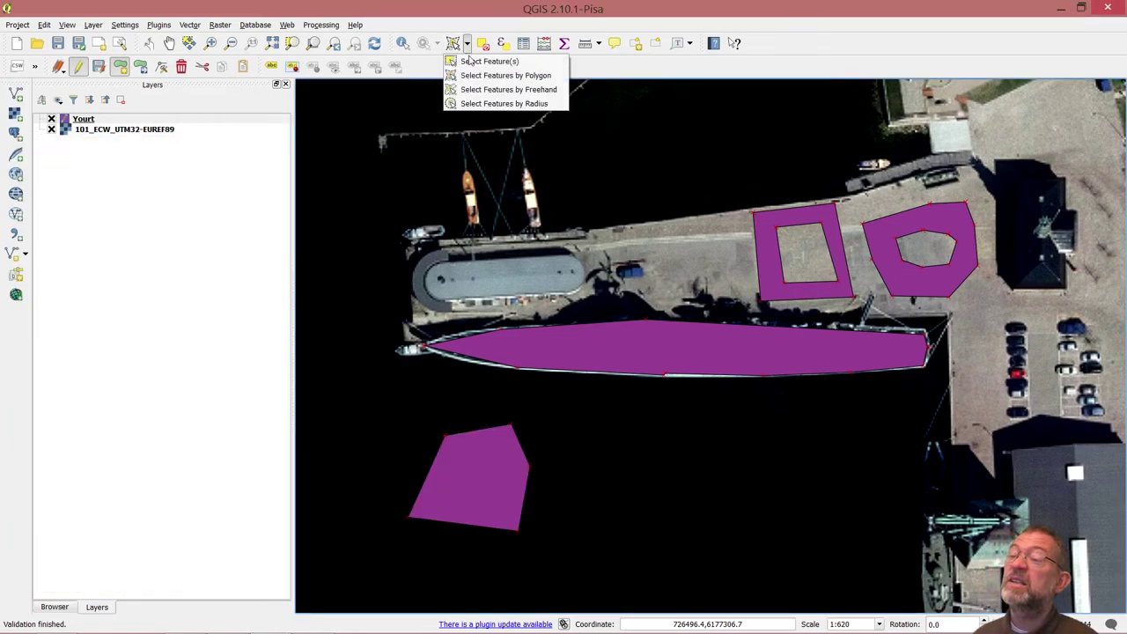
left_click(471, 60)
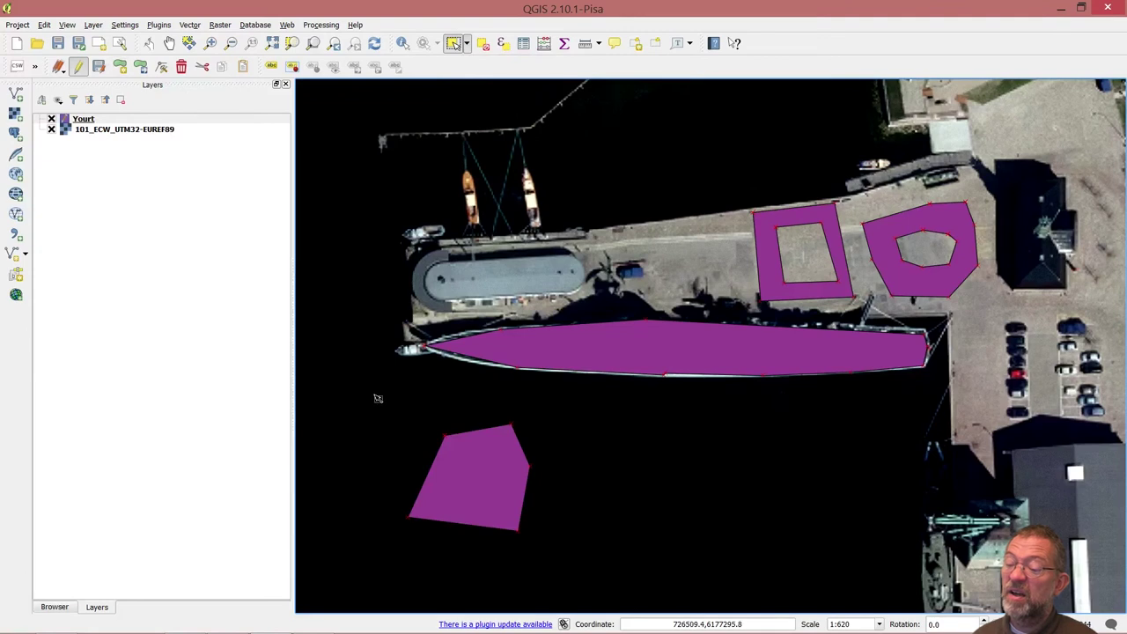
left_click_drag(373, 394, 397, 408)
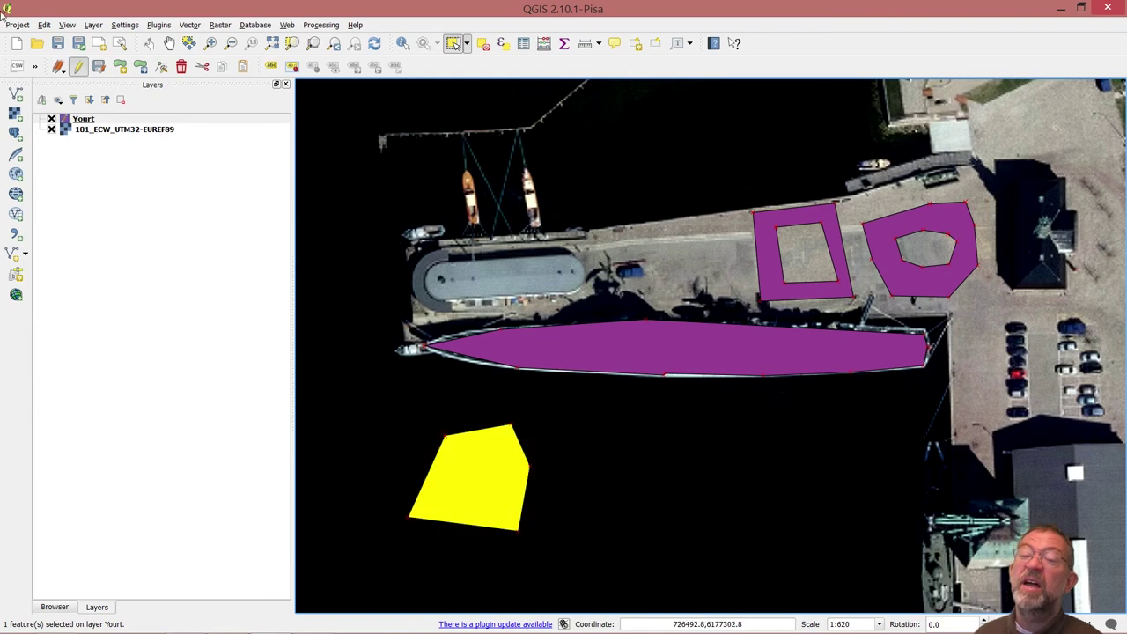
left_click(44, 26)
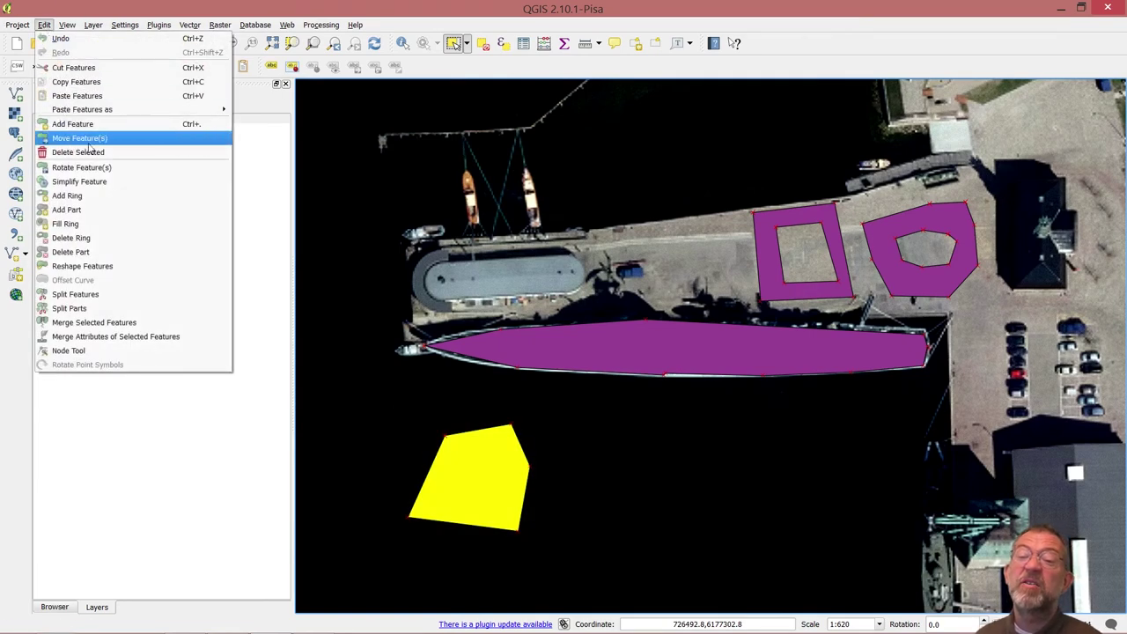
Add two parts to the selected feature, one right of it and one further down
left_click(103, 215)
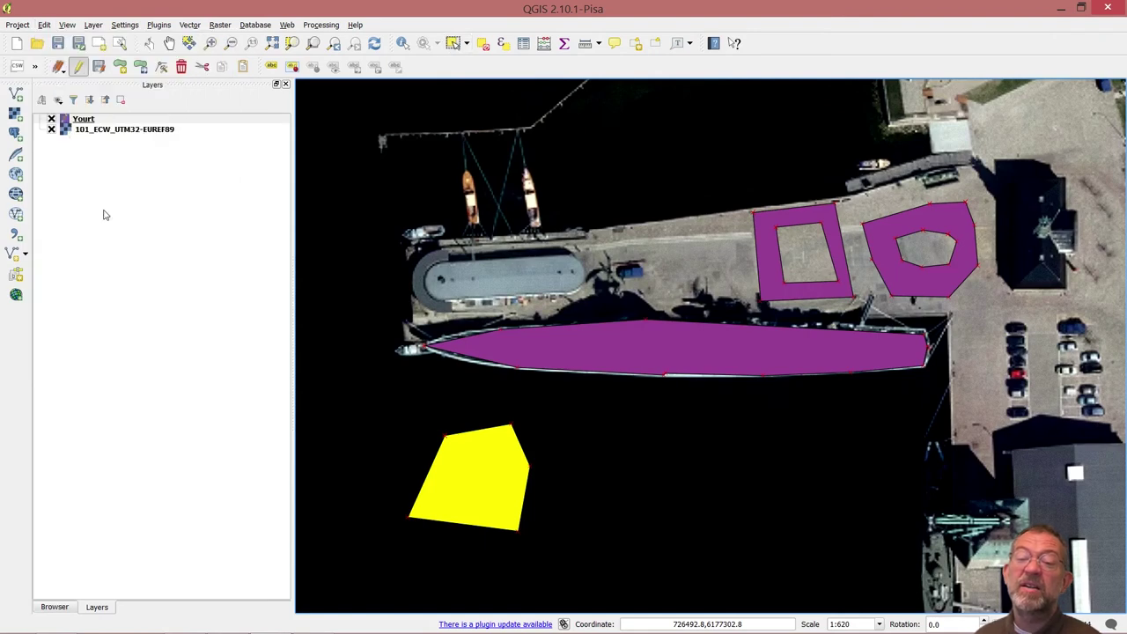
left_click(604, 430)
left_click(581, 469)
left_click(631, 487)
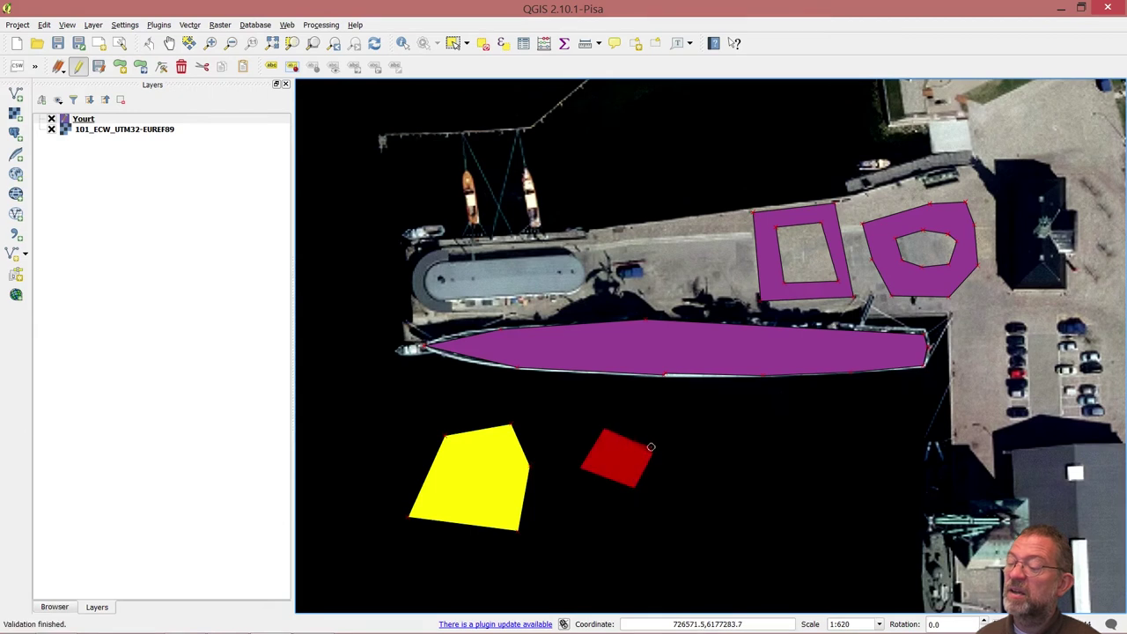
left_click(653, 452)
right_click(641, 432)
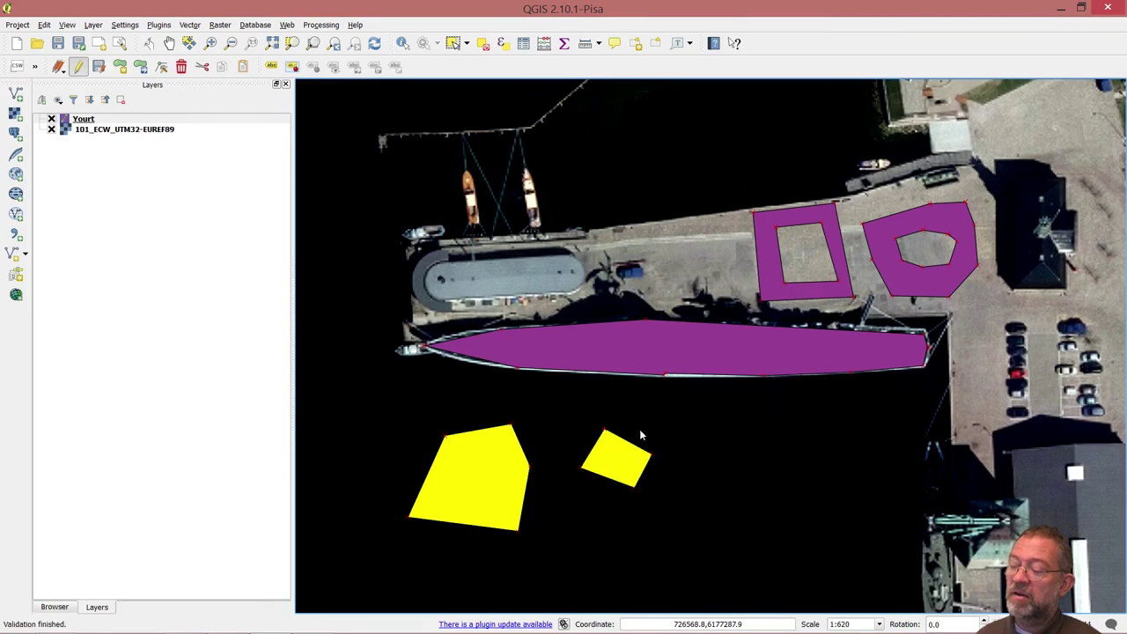
left_click(548, 558)
left_click(588, 568)
left_click(625, 559)
left_click(628, 537)
right_click(619, 525)
Add two more parts at the upper left and lower left of the water
left_click(372, 389)
left_click(346, 432)
left_click(386, 451)
left_click(407, 428)
left_click(409, 398)
right_click(410, 400)
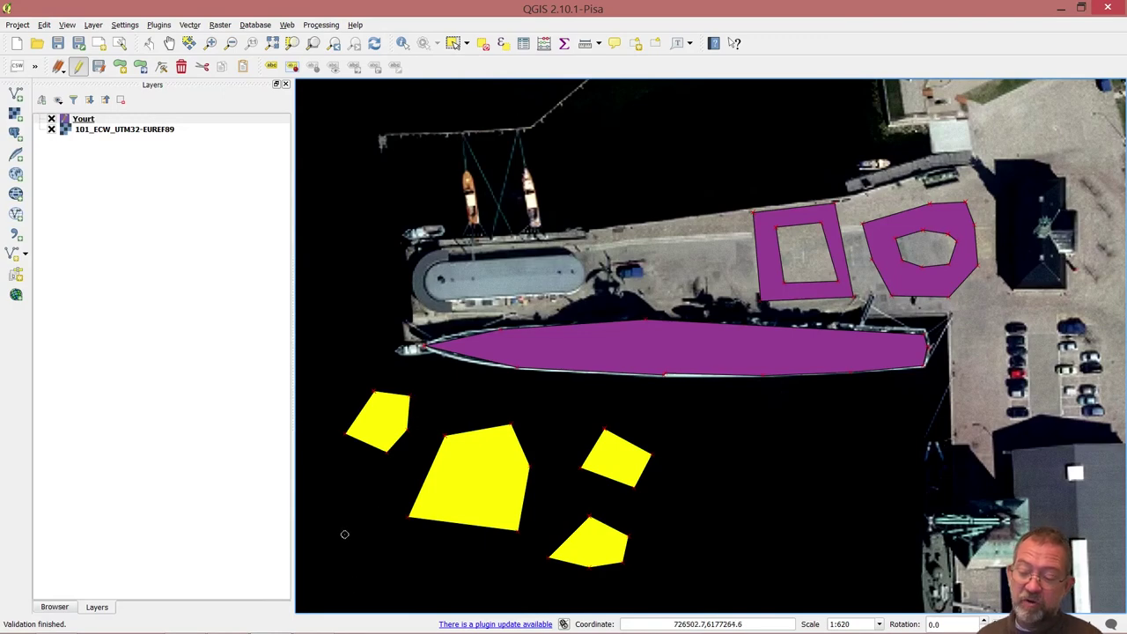
left_click(329, 577)
left_click(341, 537)
left_click(376, 581)
left_click(374, 526)
right_click(373, 525)
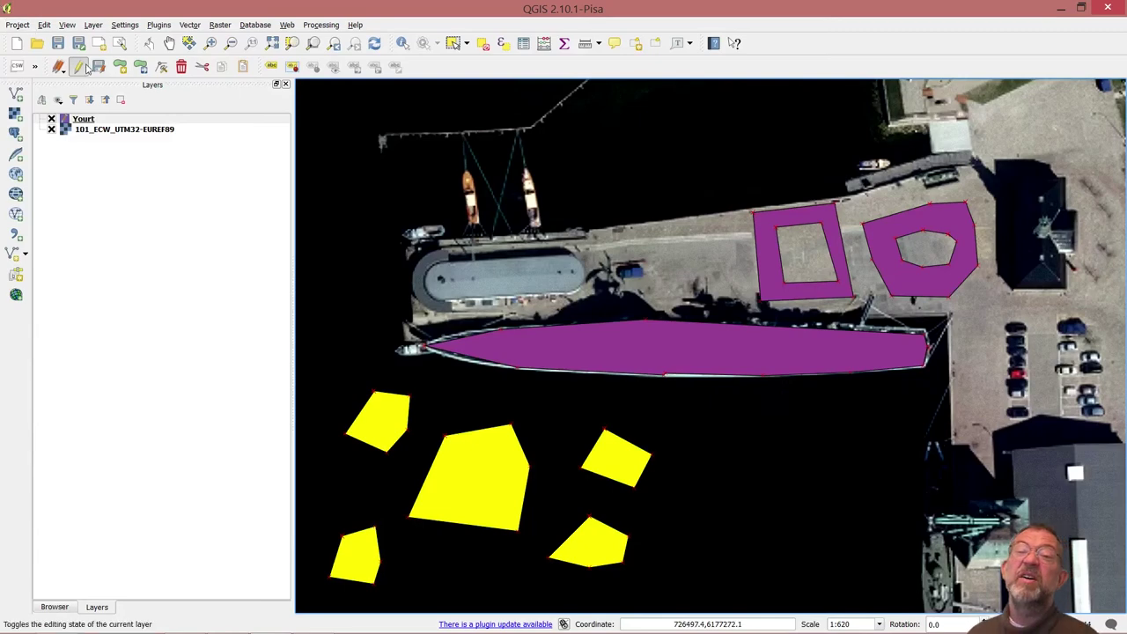
left_click(45, 27)
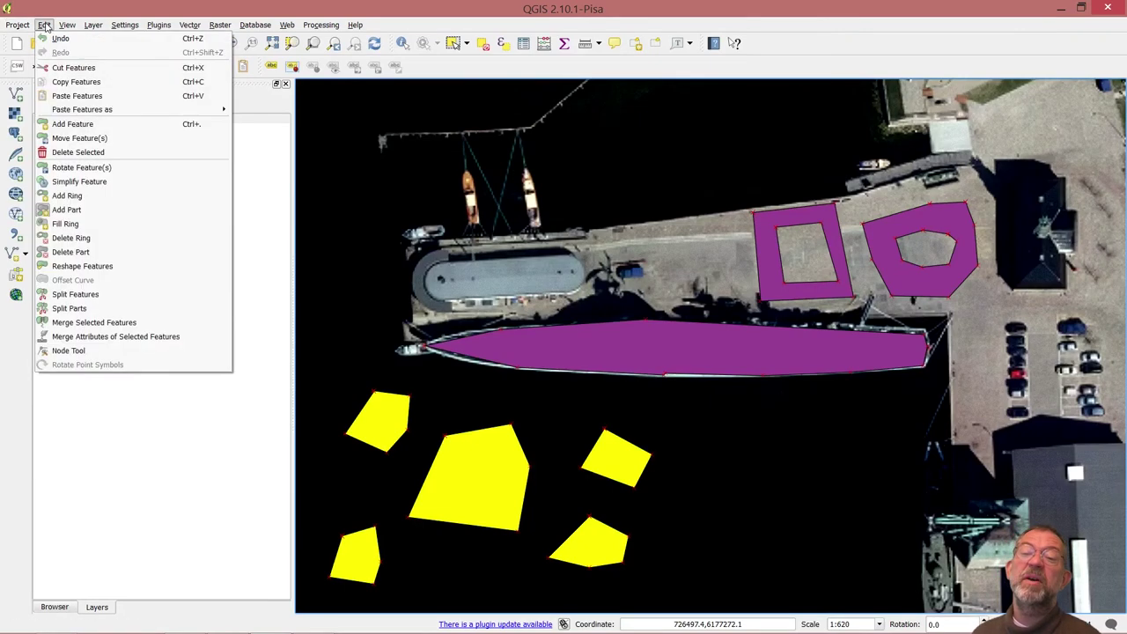
left_click(76, 256)
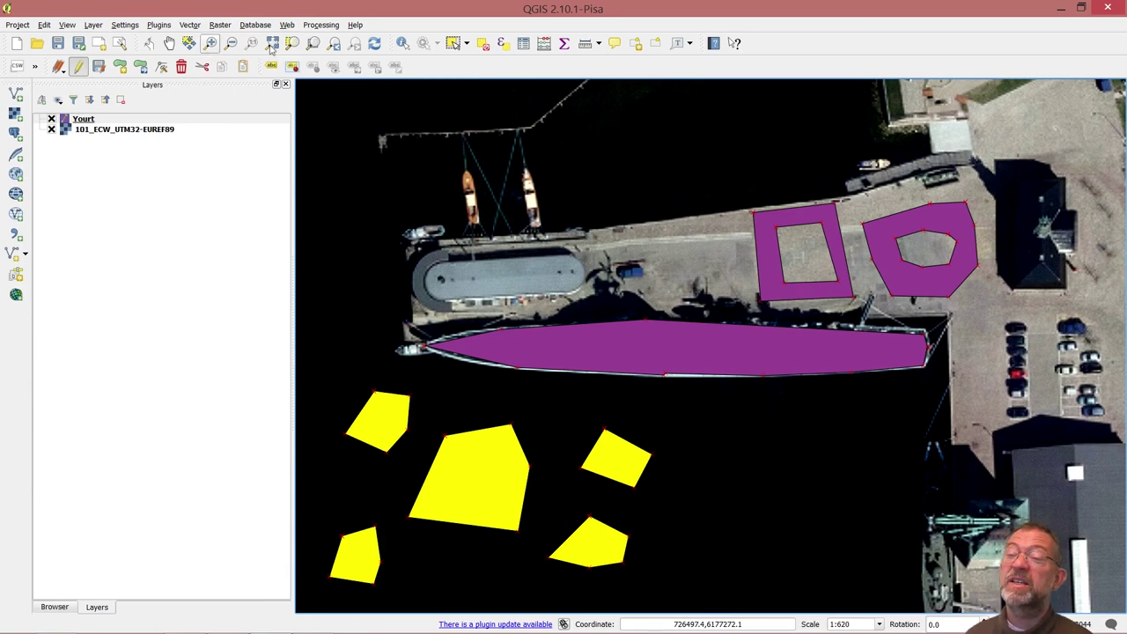
Delete the holed polygon, the rectangular quay ring, and the five-part water feature
left_click(453, 41)
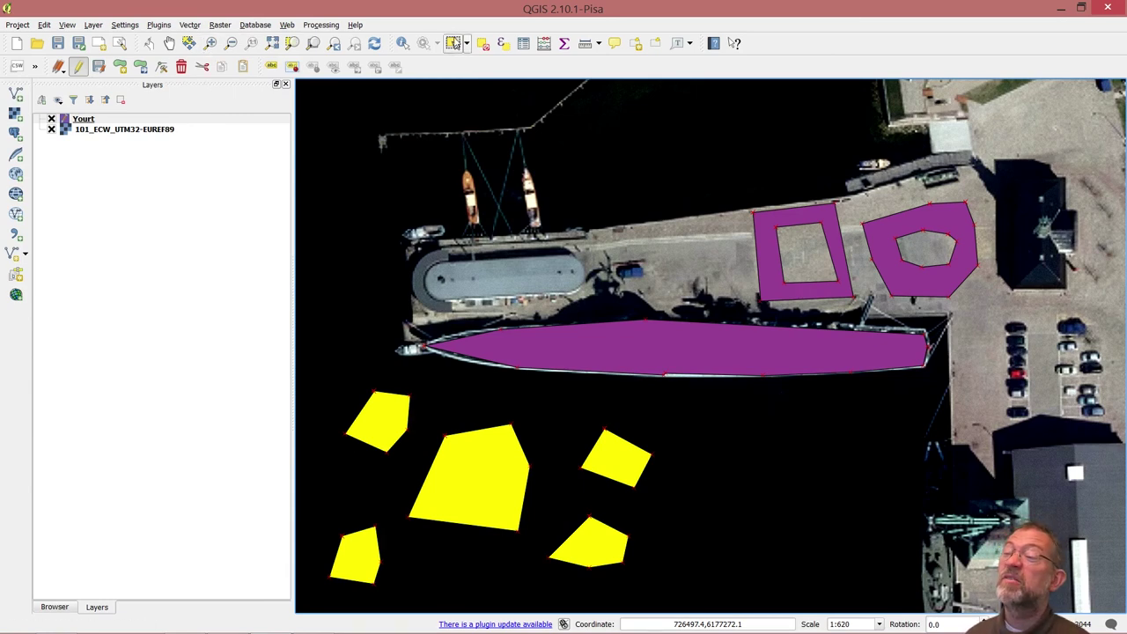
left_click(880, 247)
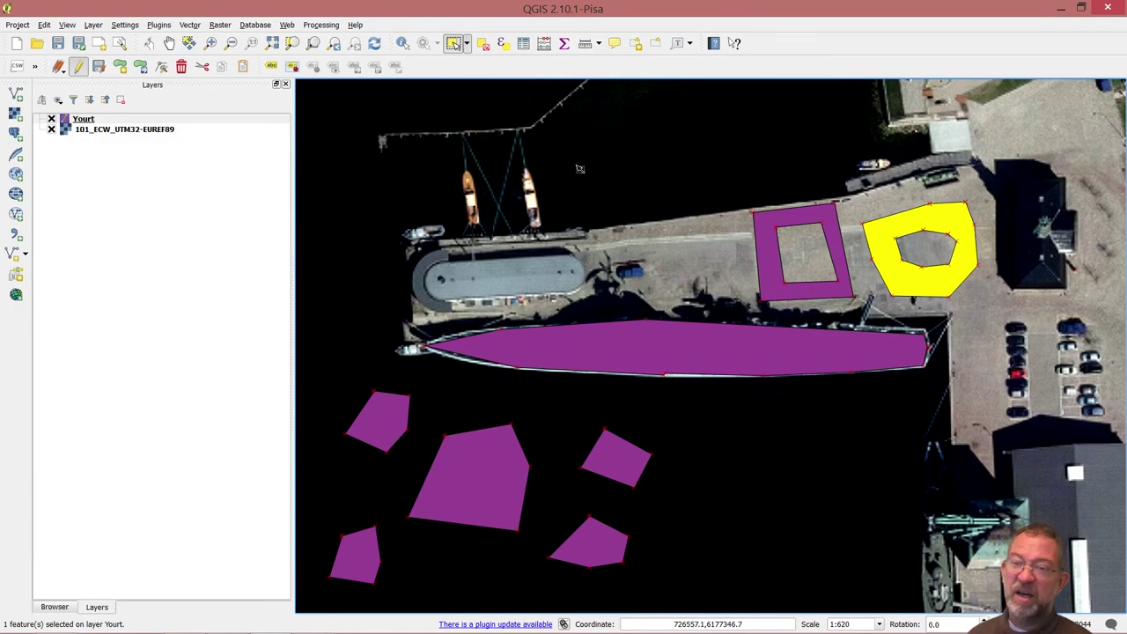
left_click(182, 70)
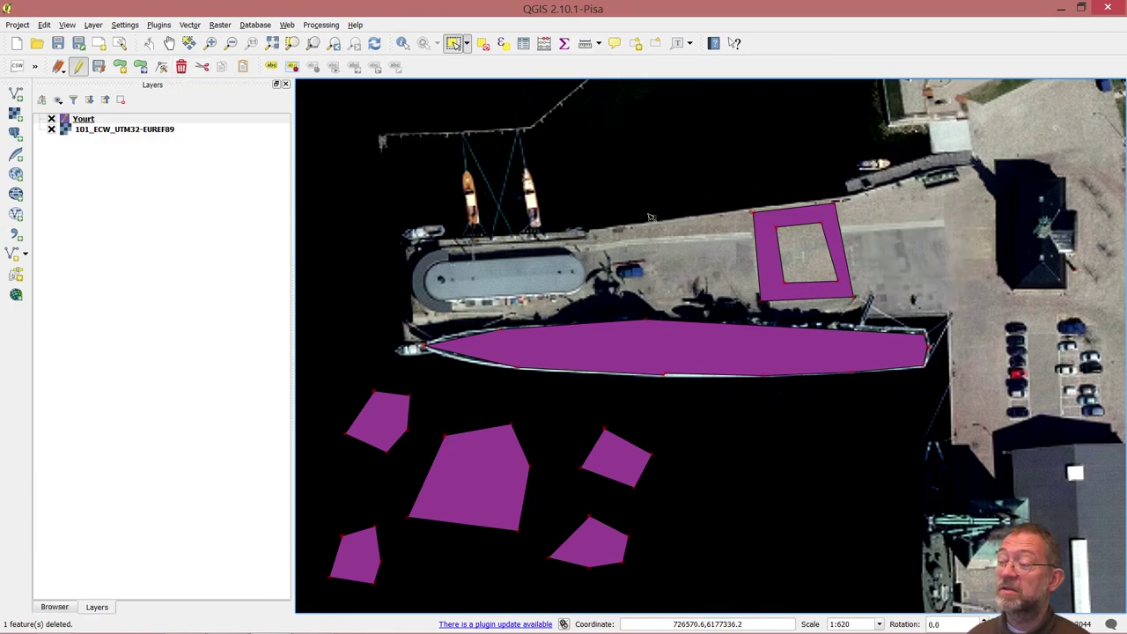
left_click(777, 226)
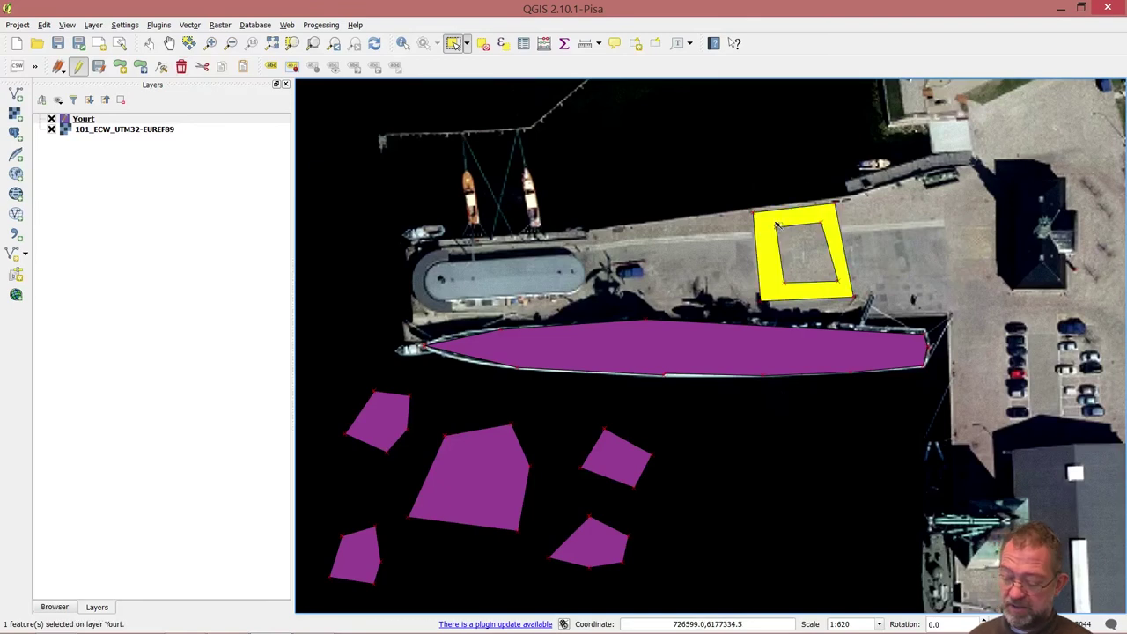
key("Delete")
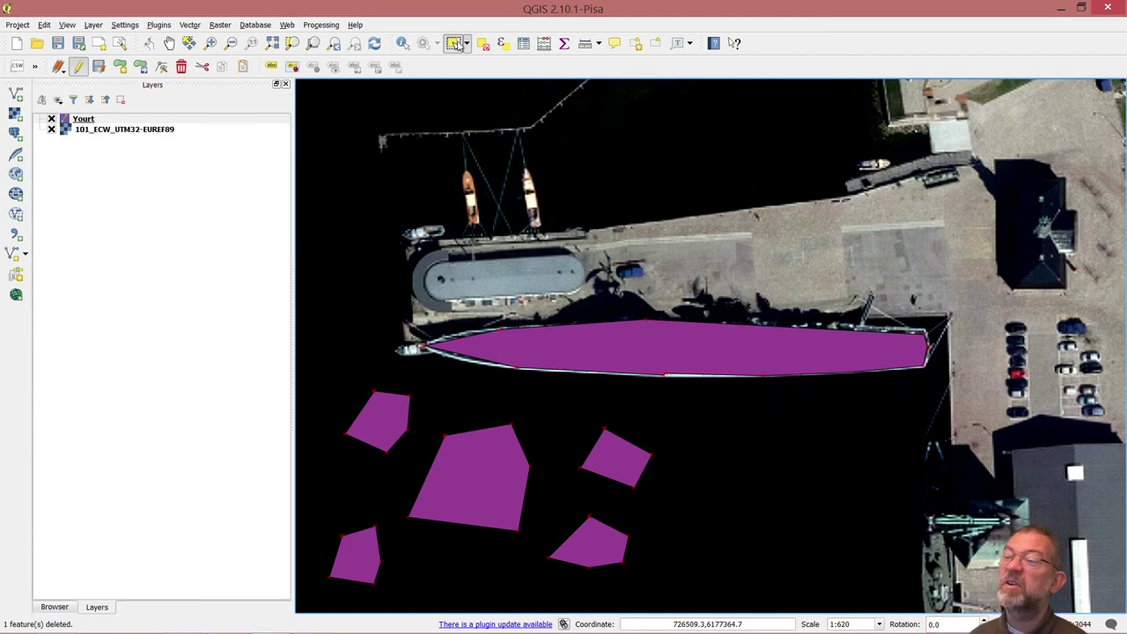
left_click_drag(726, 435, 336, 592)
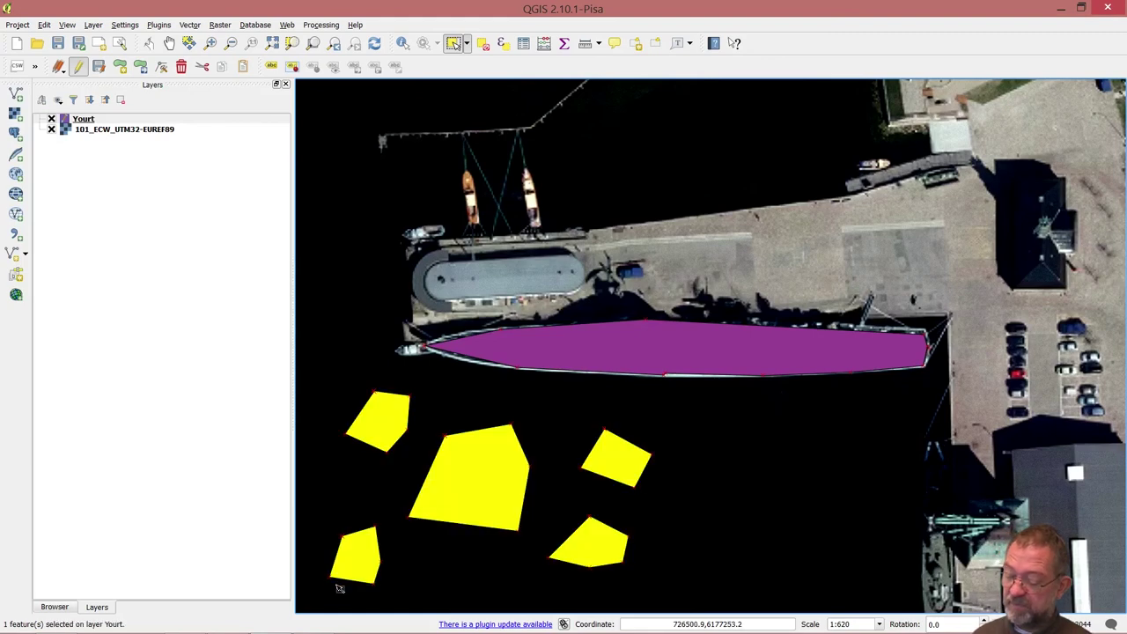
key("Delete")
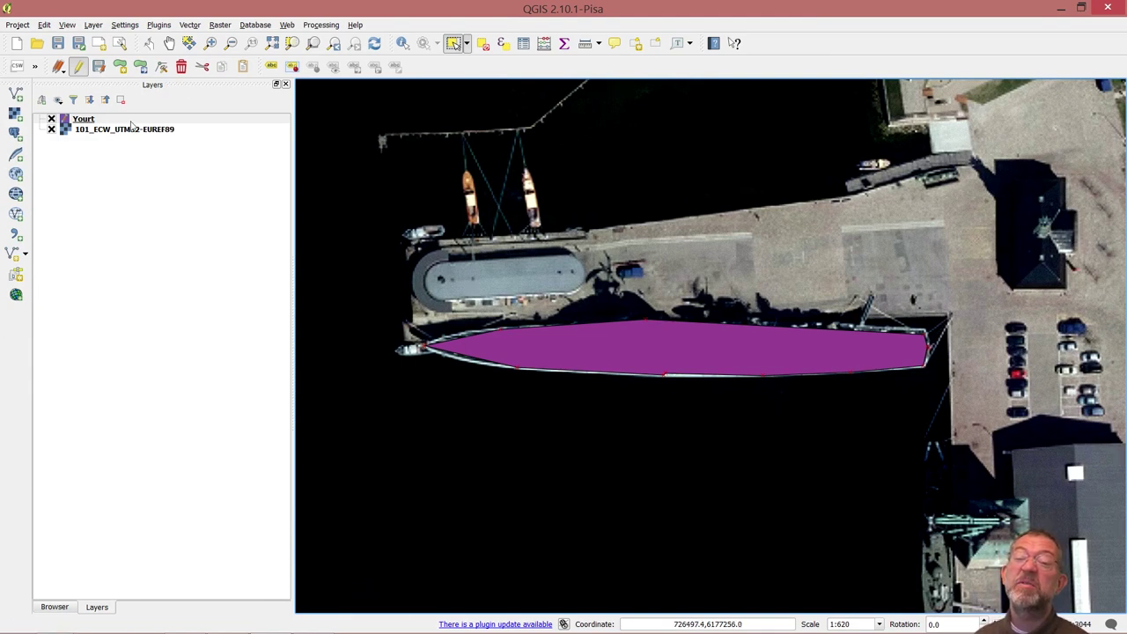
right_click(84, 123)
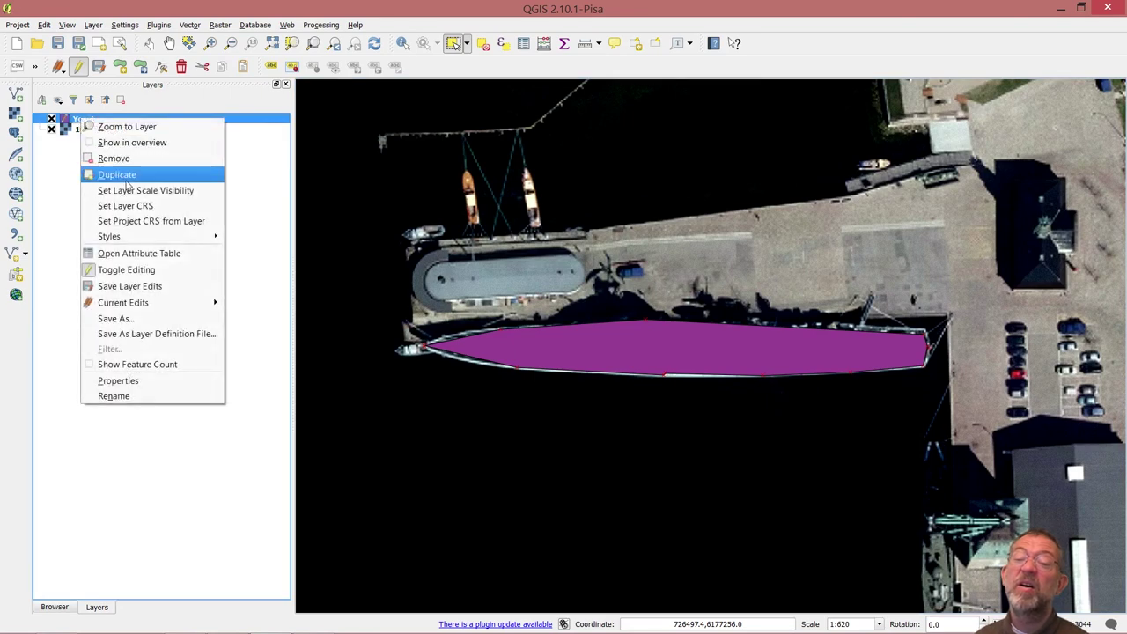
left_click(156, 254)
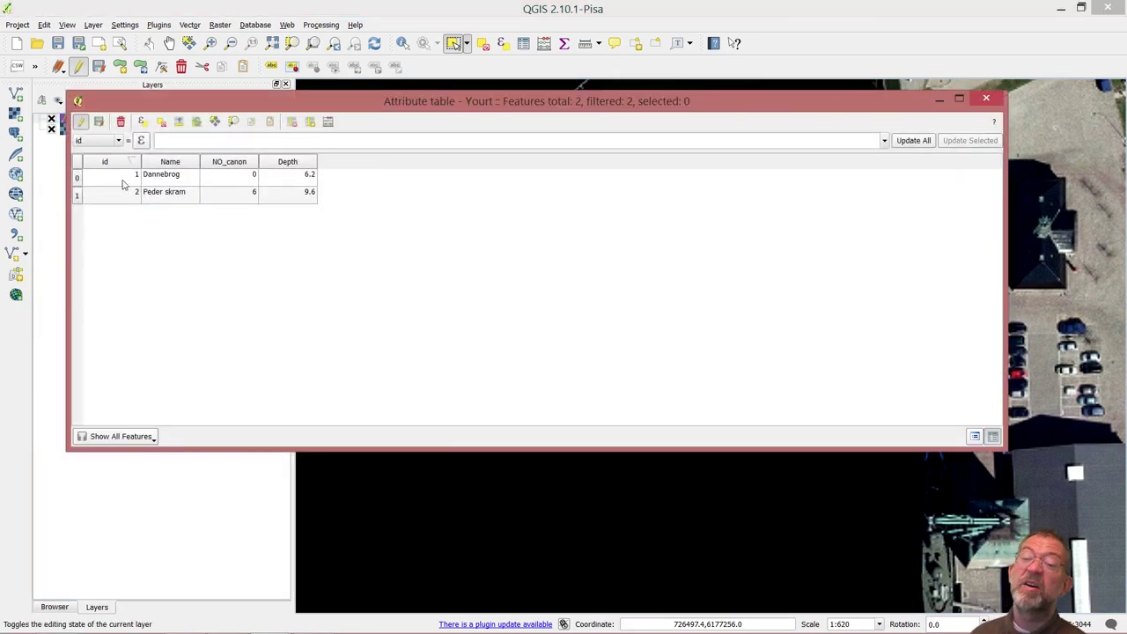
left_click(986, 97)
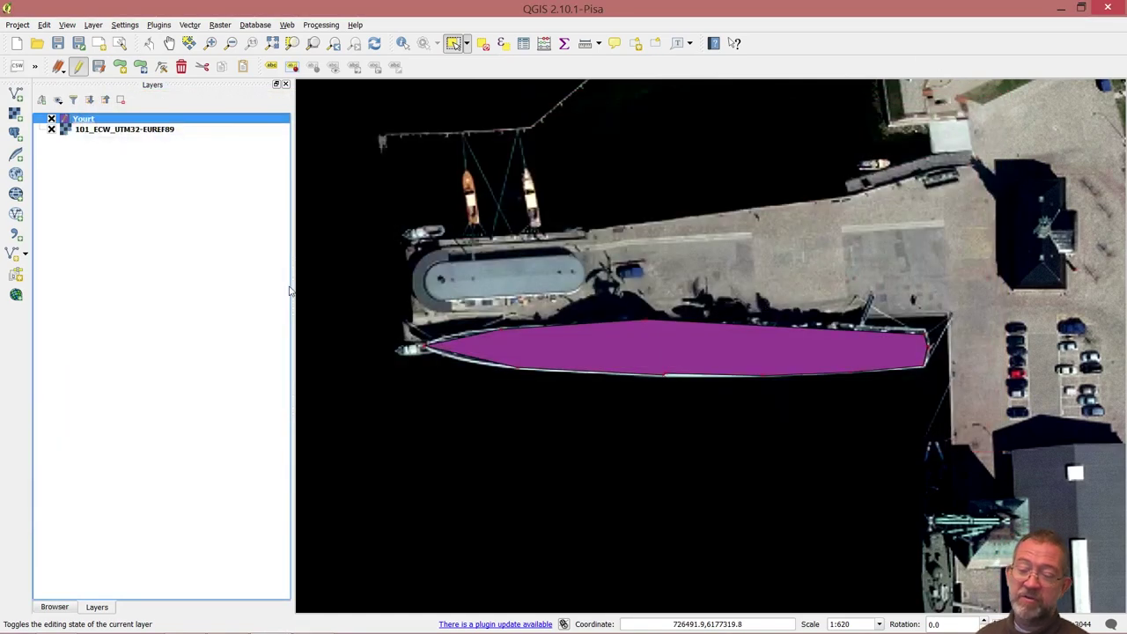
Save the Yourt layer's edits and switch off editing mode
left_click(59, 69)
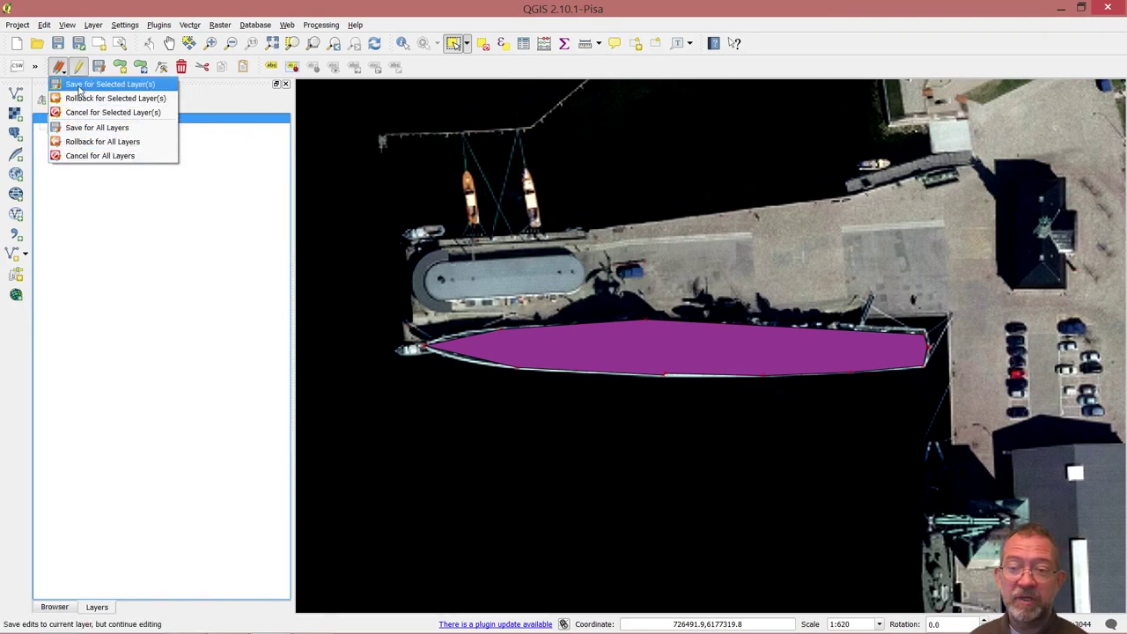
left_click(78, 85)
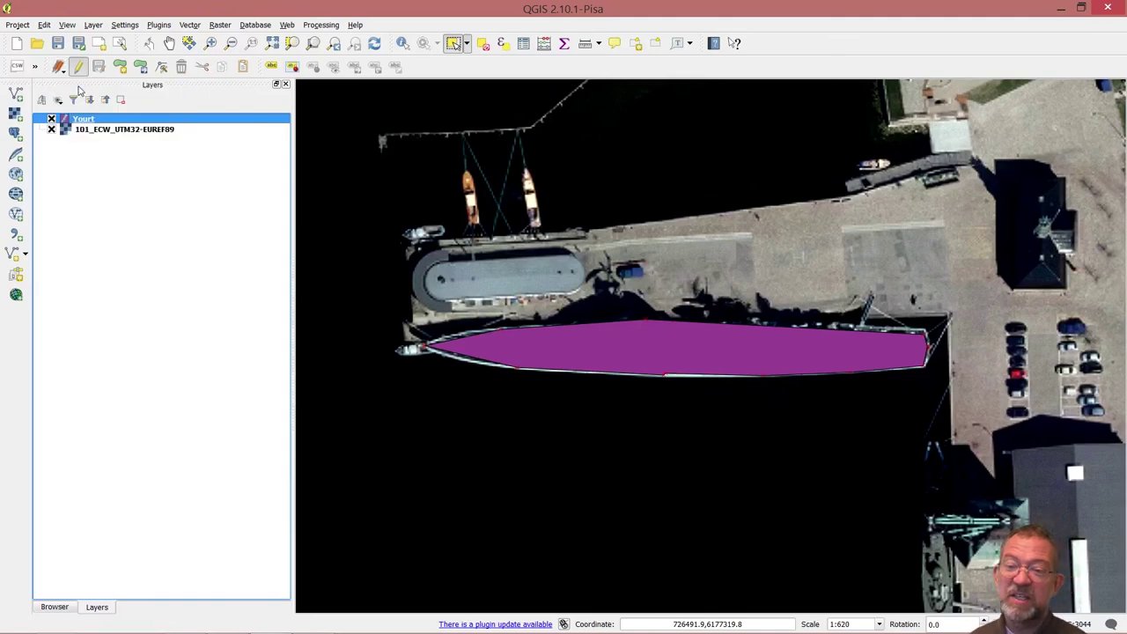
left_click(78, 72)
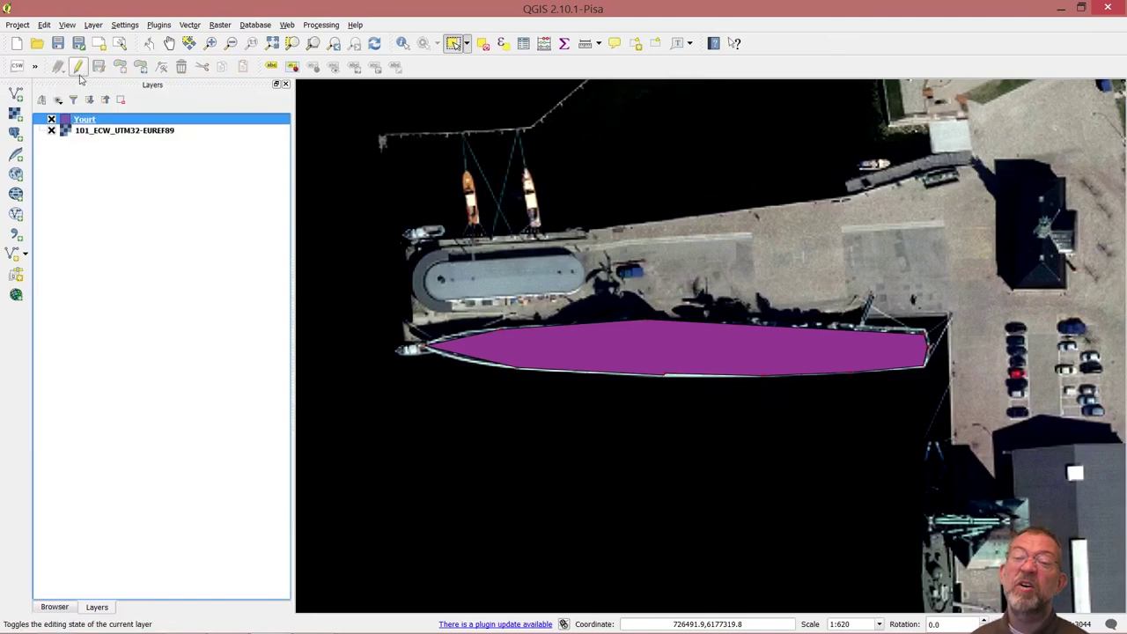